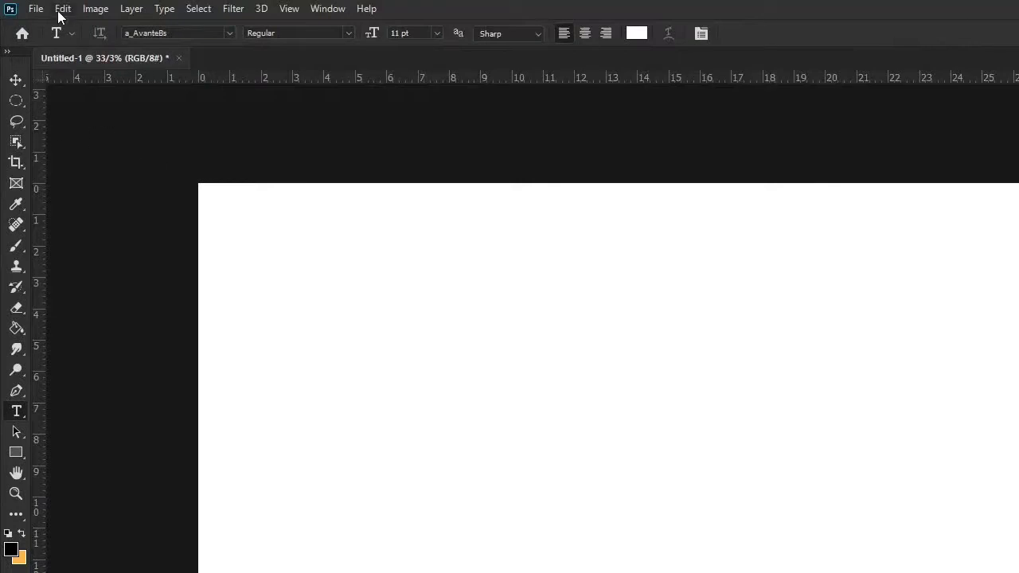
# - Set the interface workspace backdrop to black in Preferences
pyautogui.click(62, 8)
pyautogui.click(299, 145)
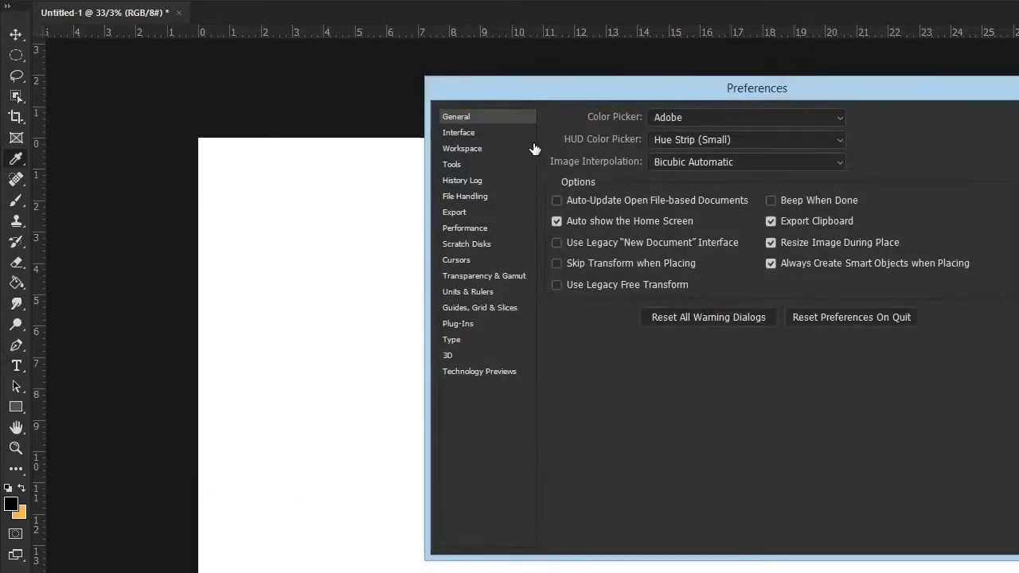
pyautogui.click(478, 132)
pyautogui.click(689, 193)
pyautogui.click(689, 206)
pyautogui.click(994, 128)
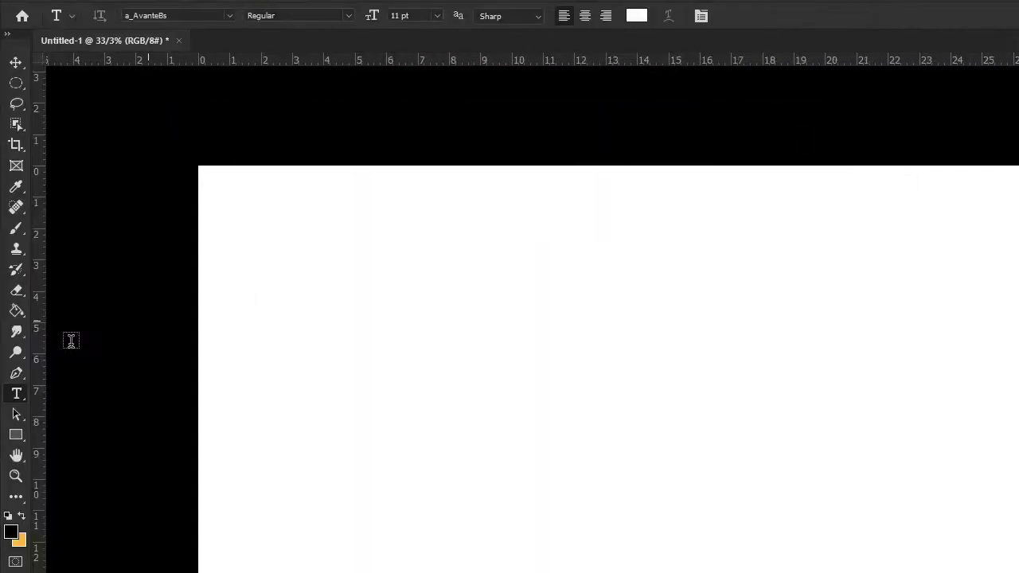
# - Fill the canvas black and type 'Help me' on the right at 60 pt
pyautogui.click(20, 309)
pyautogui.click(636, 387)
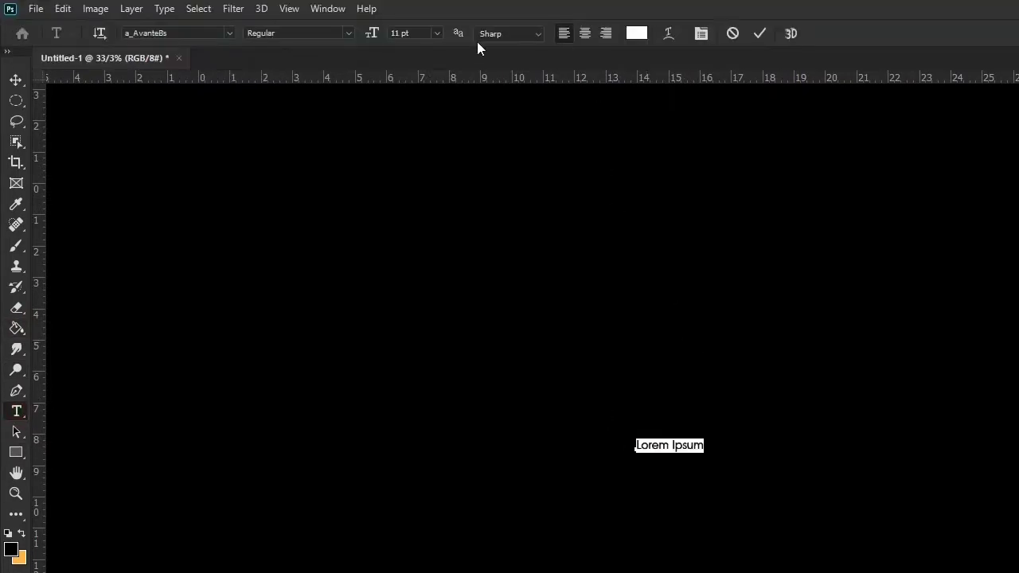
pyautogui.click(436, 33)
pyautogui.click(420, 210)
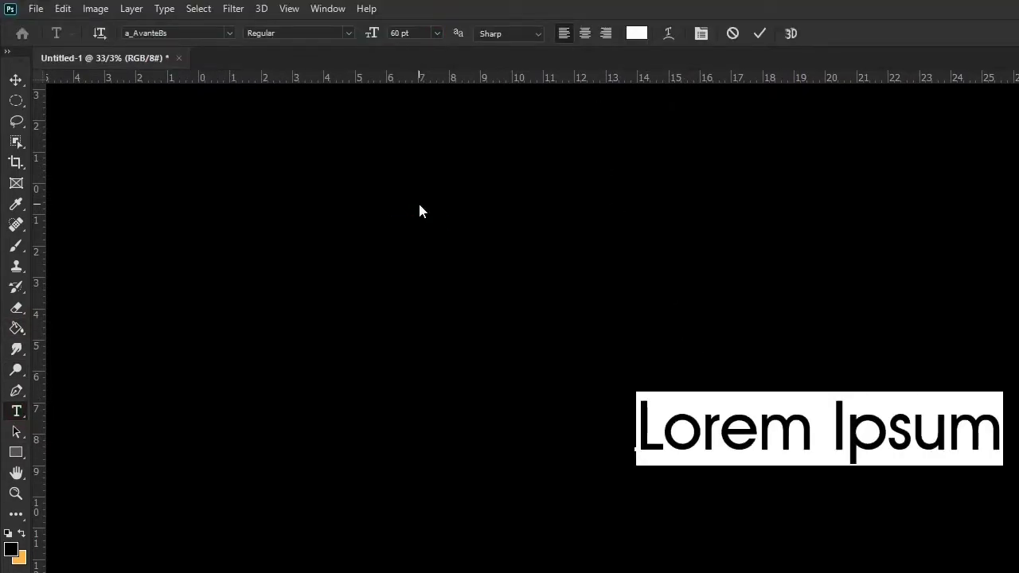
pyautogui.press('Right')
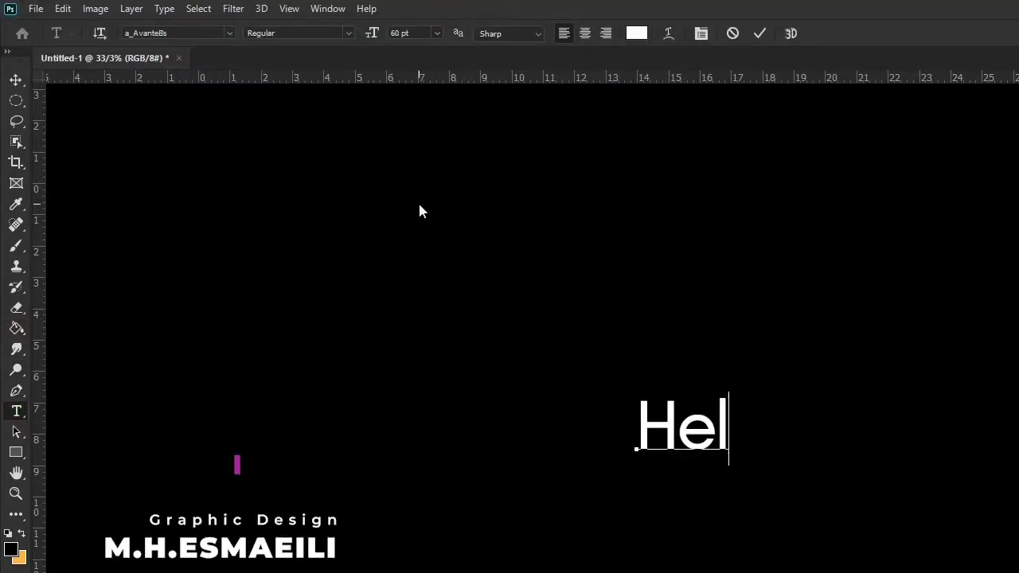
pyautogui.write('p Me')
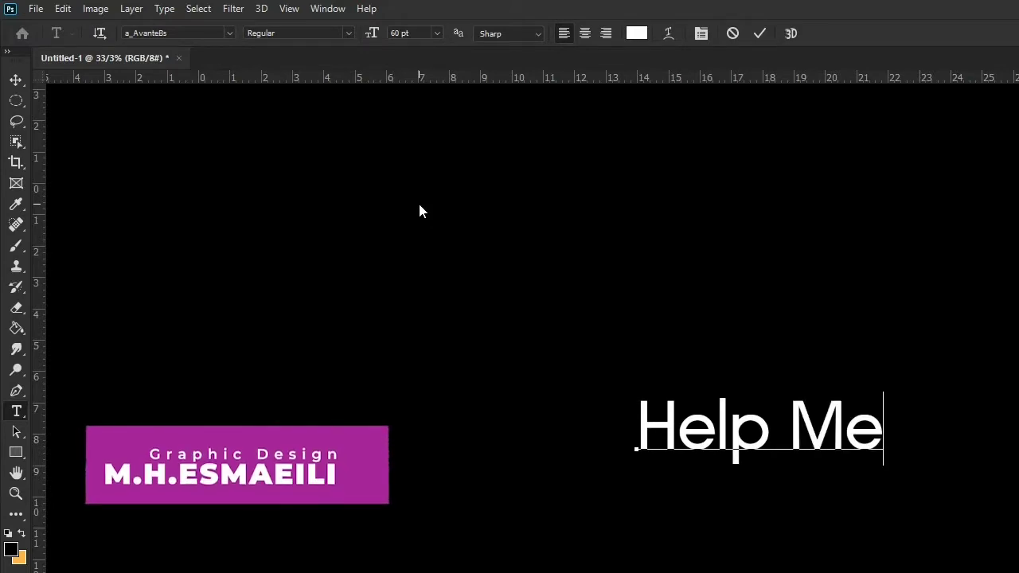
pyautogui.press('BackSpace')
pyautogui.press('BackSpace')
pyautogui.write('me')
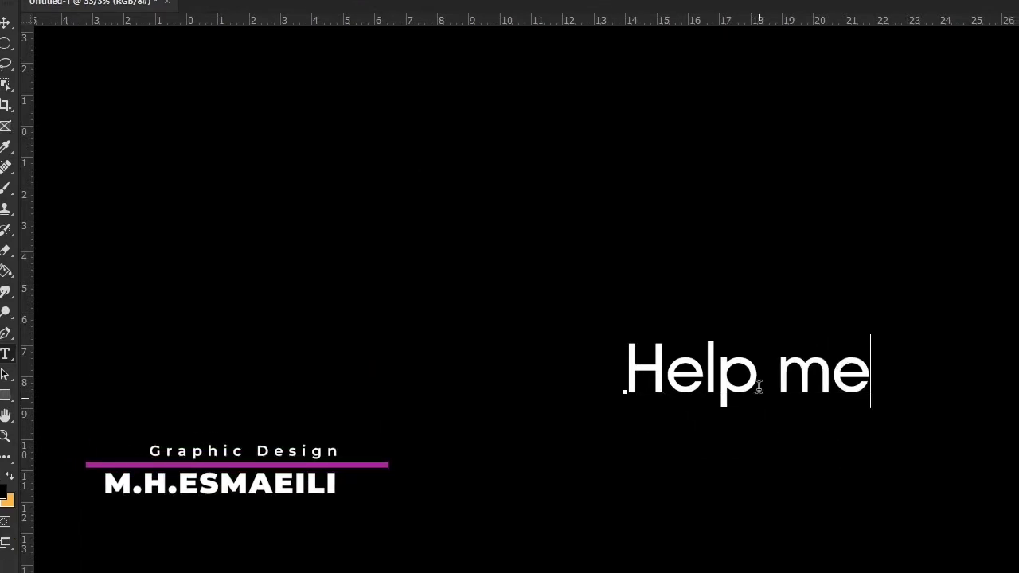
# - Resize the 'Help me' text to 72 pt, then scale it up and nudge it into place
pyautogui.tripleClick(757, 381)
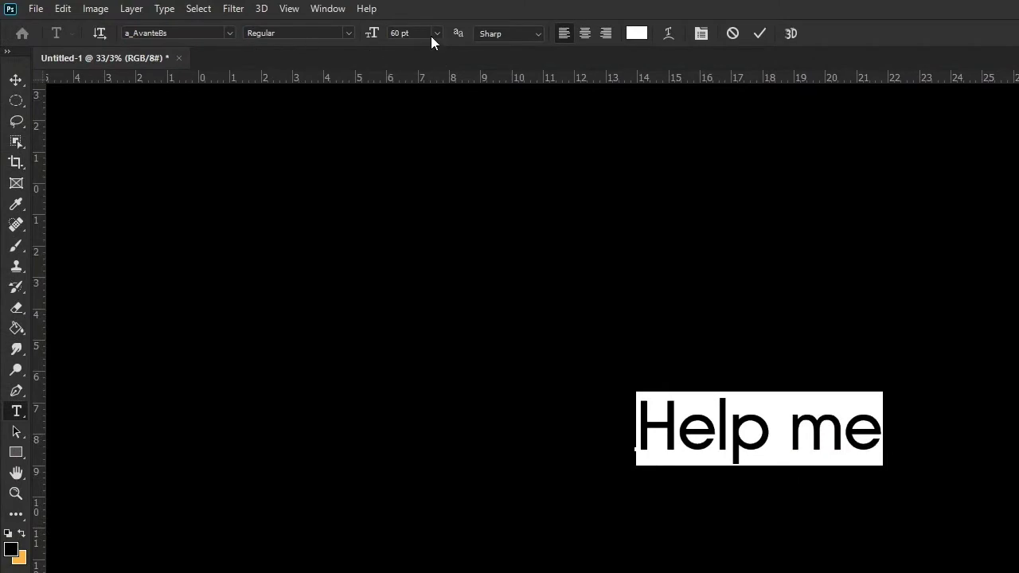
pyautogui.click(437, 33)
pyautogui.click(416, 236)
pyautogui.click(16, 80)
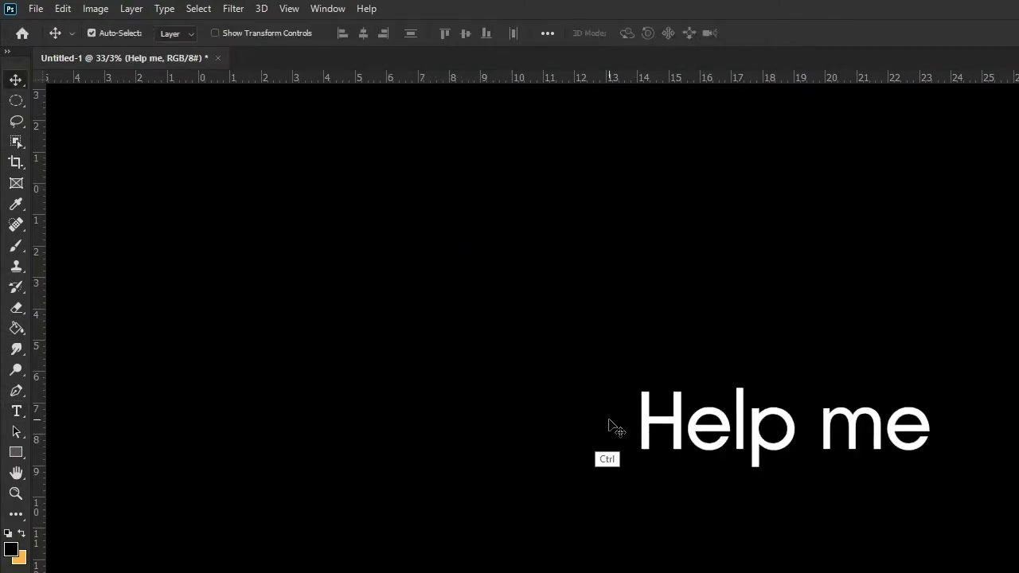
pyautogui.hotkey('ctrl', 't')
pyautogui.moveTo(634, 380); pyautogui.dragTo(321, 191)
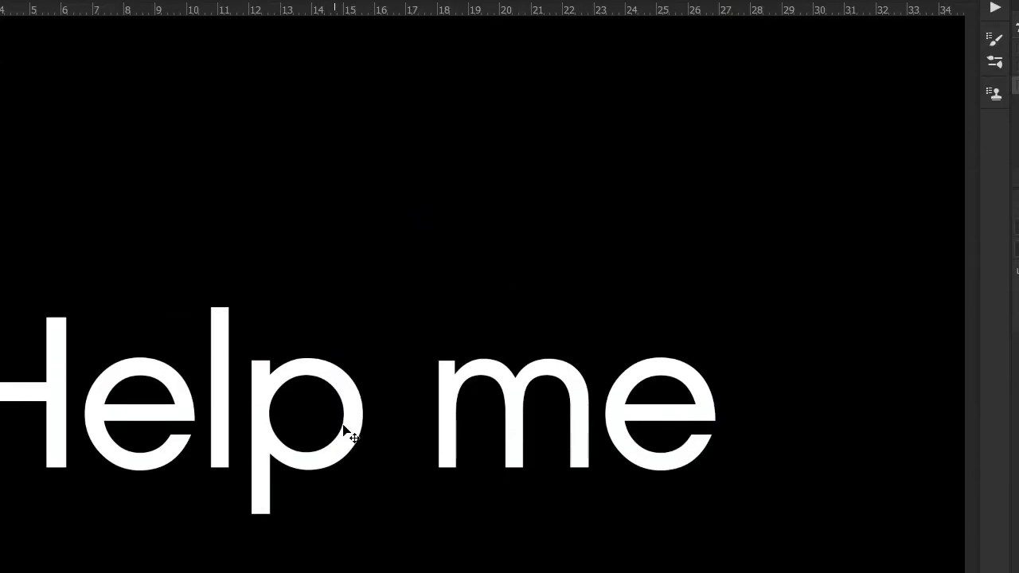
pyautogui.moveTo(345, 428); pyautogui.dragTo(375, 417)
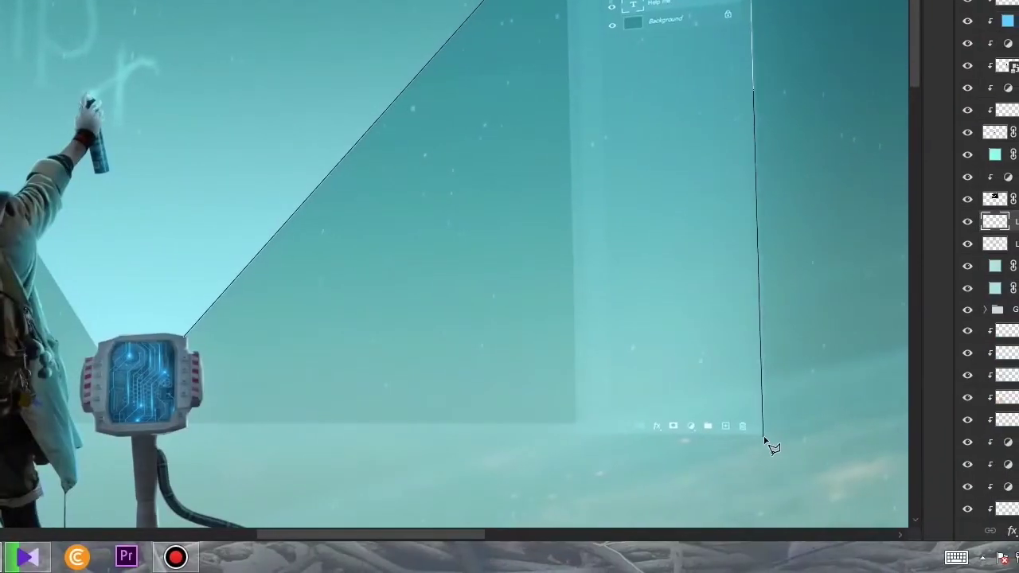
# - Outline a closed triangular beam selection from the lower right to the device's edge
pyautogui.click(762, 437)
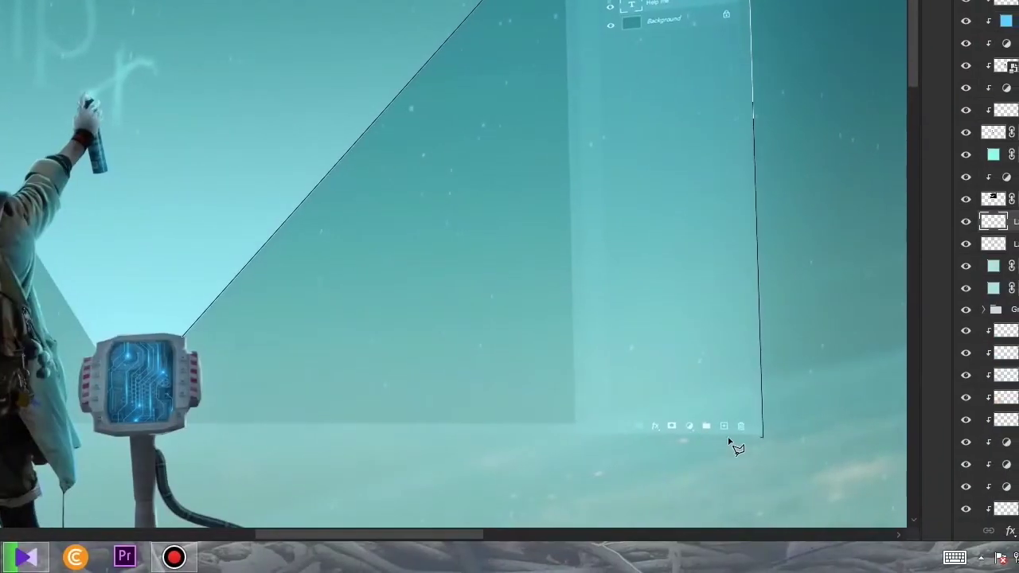
pyautogui.click(266, 388)
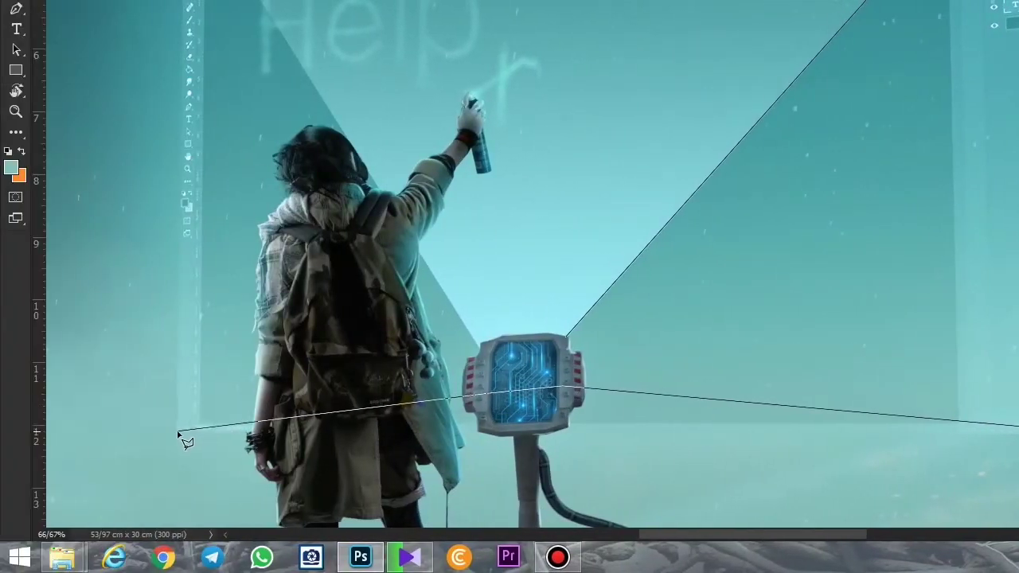
pyautogui.click(178, 434)
pyautogui.press('Return')
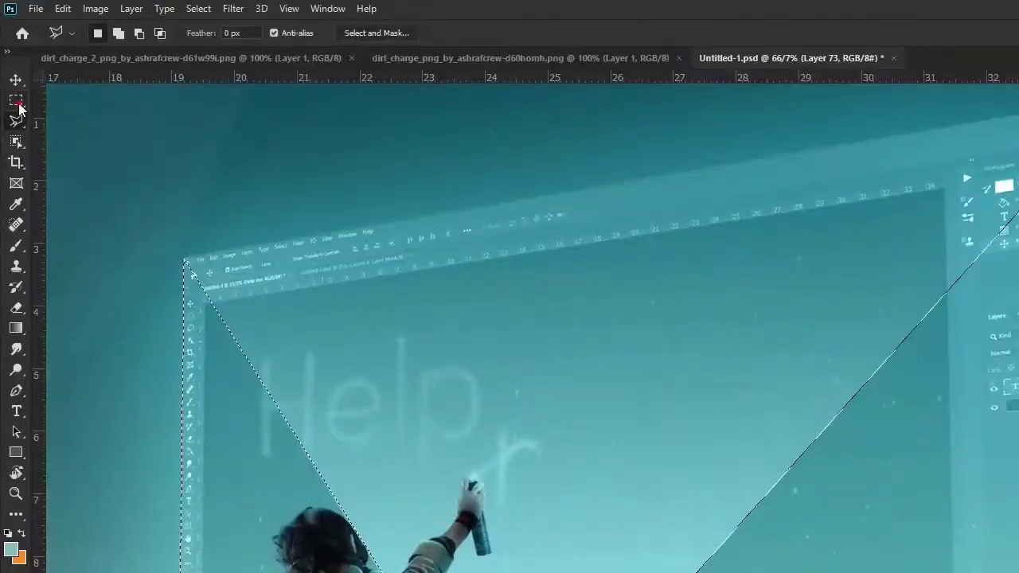
# - Mark a rectangle on the interface's left side, then lasso a triangle ending at the circuit device
pyautogui.click(18, 103)
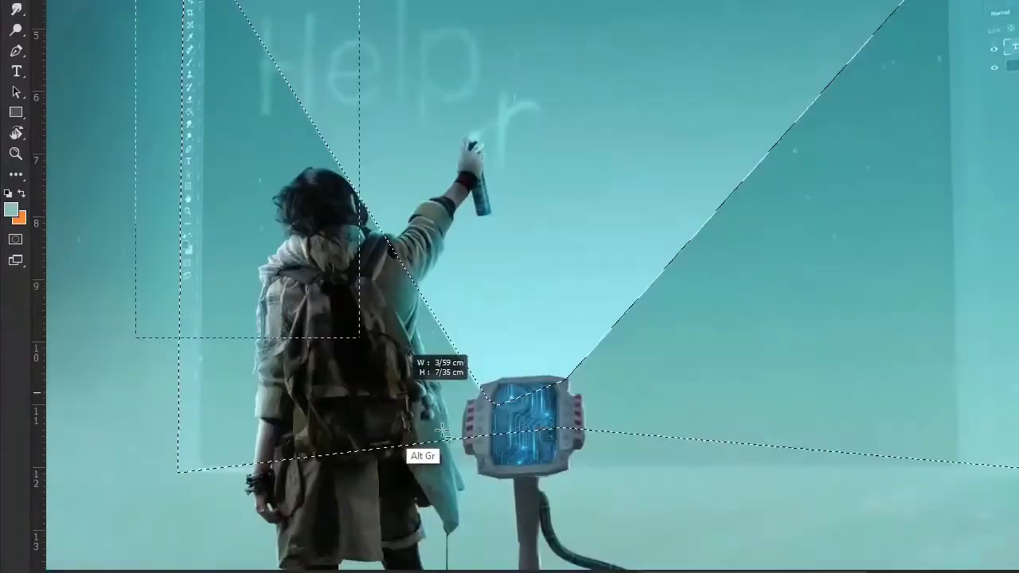
pyautogui.moveTo(544, 466); pyautogui.dragTo(548, 468)
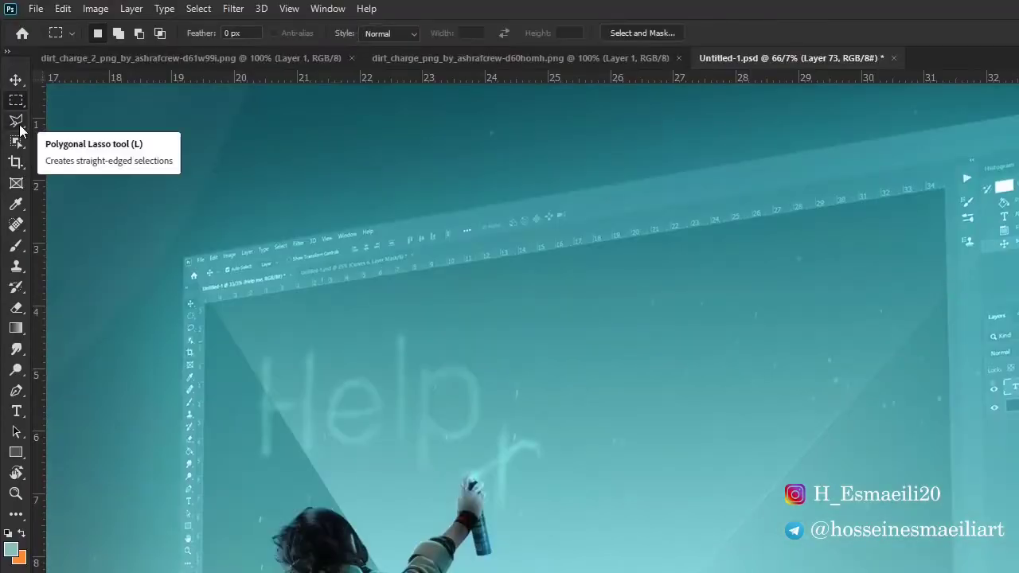
pyautogui.click(16, 121)
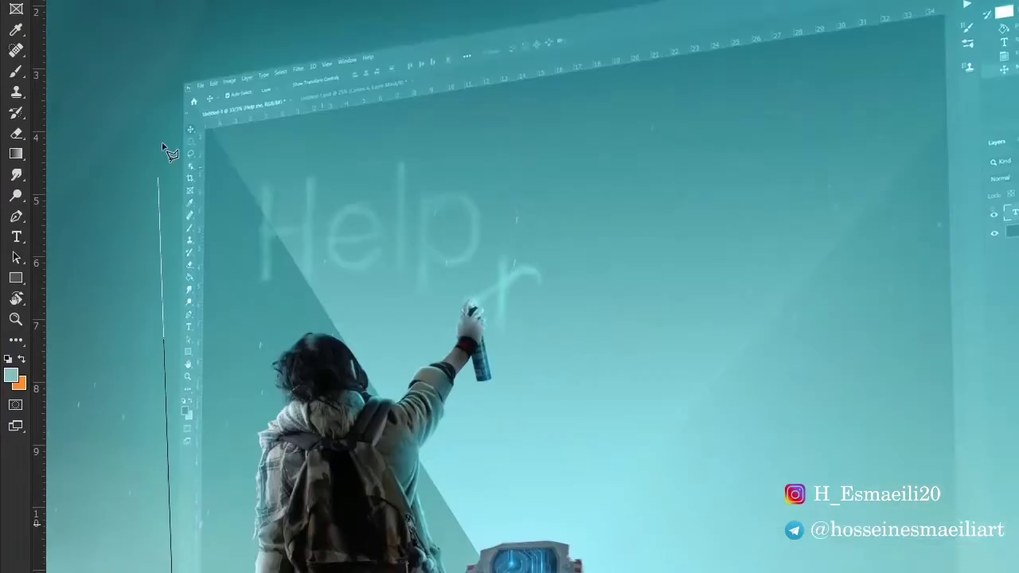
pyautogui.click(169, 153)
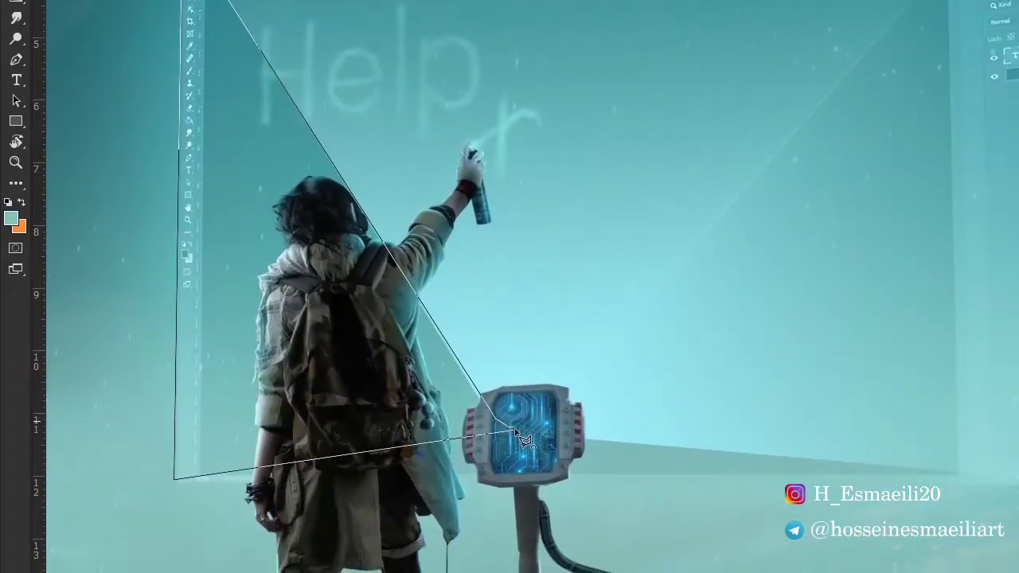
pyautogui.click(516, 431)
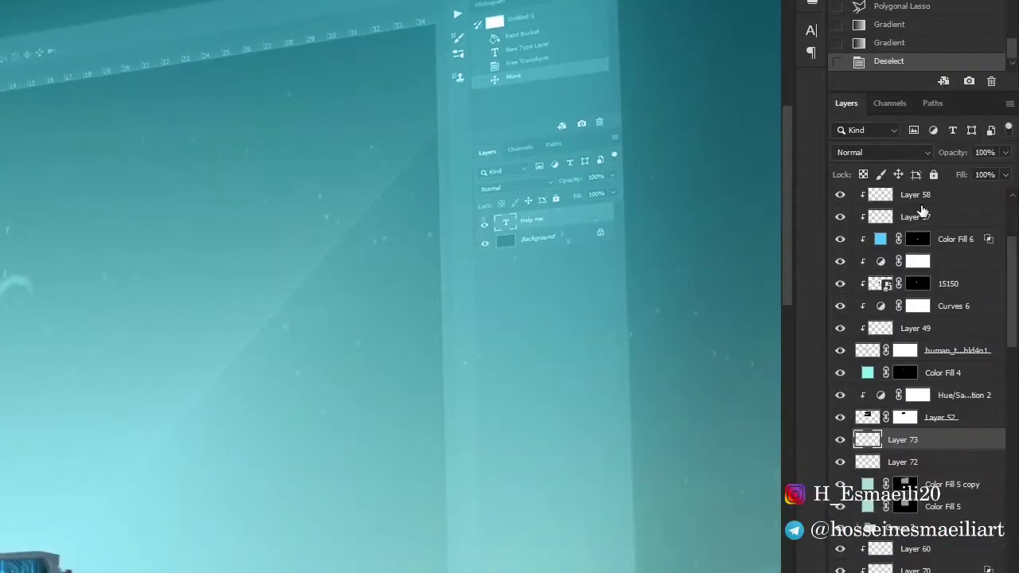
# - Set the layer's blend mode to Overlay and toggle Layer 72 to compare the effect
pyautogui.click(867, 152)
pyautogui.click(844, 342)
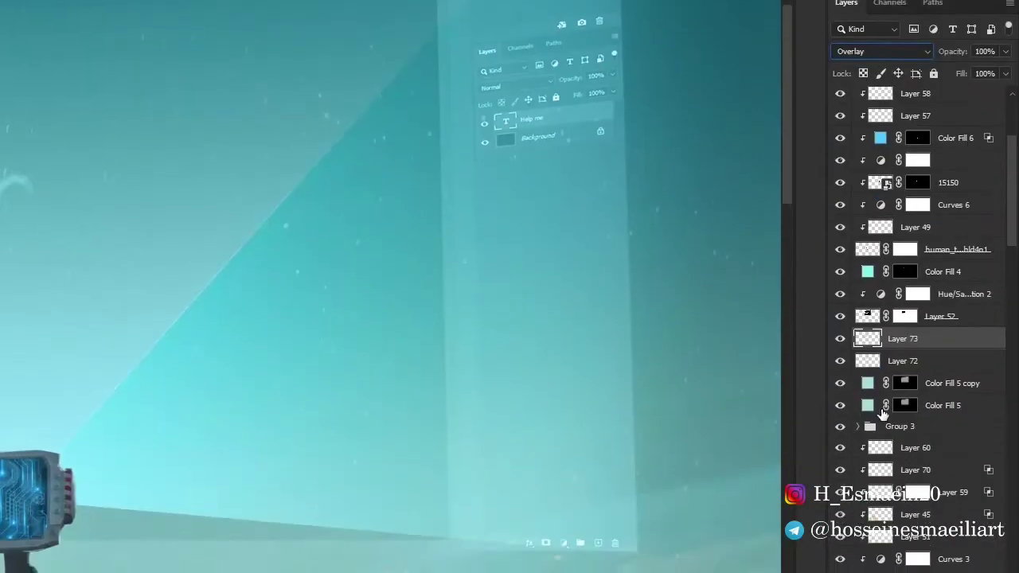
pyautogui.click(882, 127)
pyautogui.click(851, 321)
pyautogui.click(840, 437)
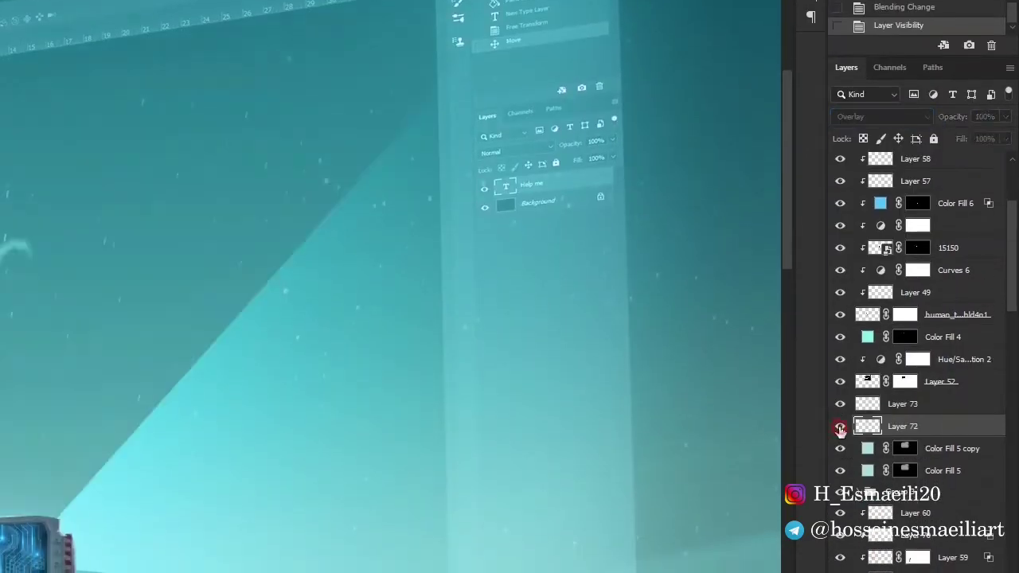
pyautogui.click(840, 437)
# - Lower the layer opacity to 59% and select Layer 73
pyautogui.click(1004, 117)
pyautogui.moveTo(1007, 136)
pyautogui.mouseDown()
pyautogui.moveTo(976, 136)
pyautogui.moveTo(961, 163)
pyautogui.mouseUp()
pyautogui.click(902, 428)
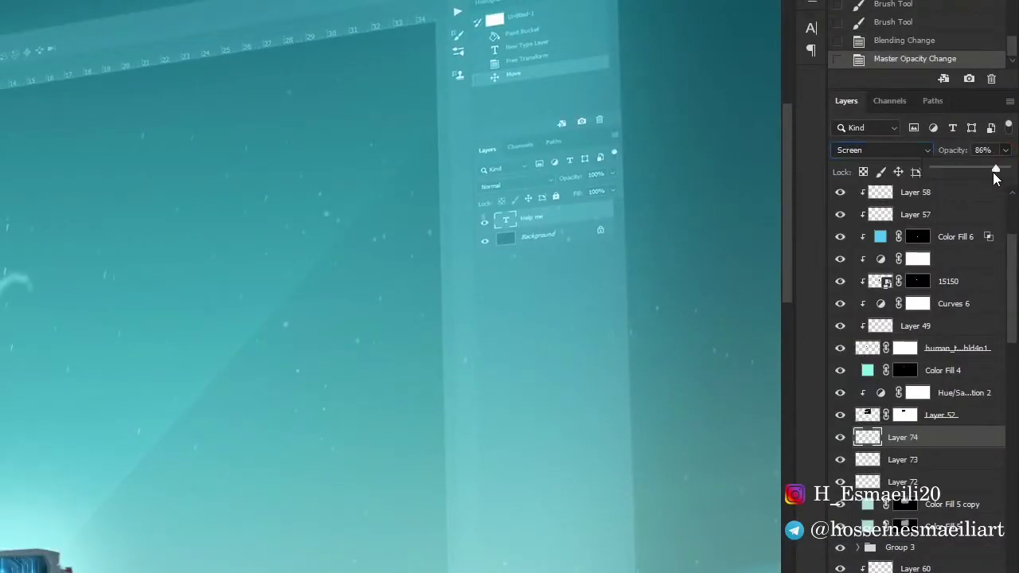
pyautogui.scroll(3, 947, 255)
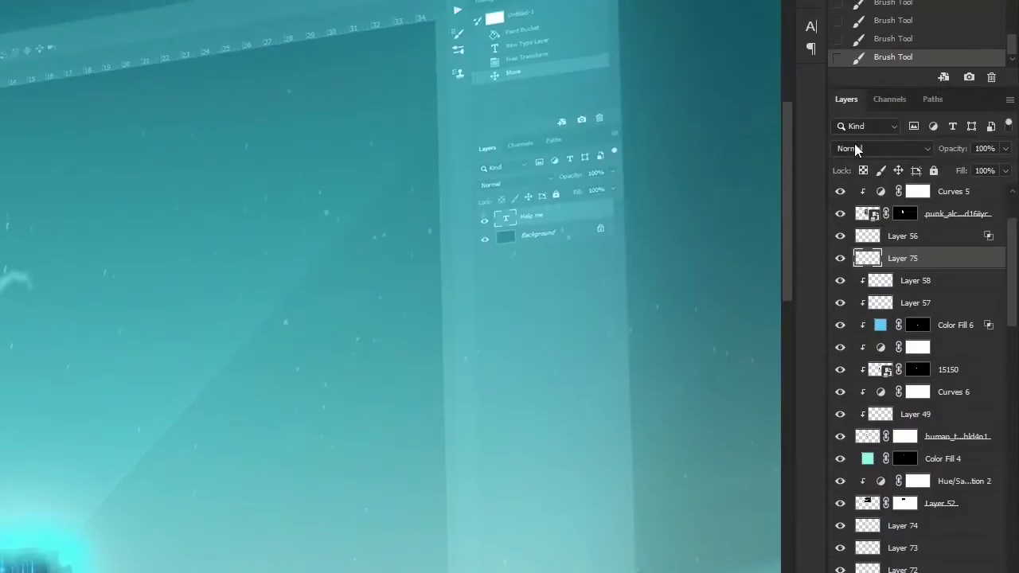
# - Set the layer to Screen and erase excess light along the arm
pyautogui.click(855, 149)
pyautogui.click(865, 284)
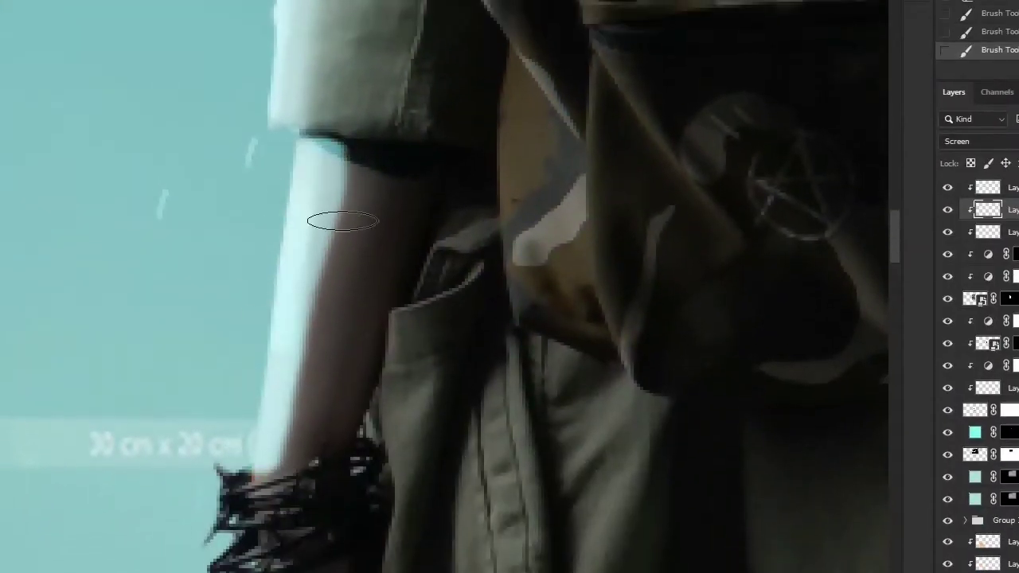
pyautogui.press('e')
pyautogui.moveTo(336, 154); pyautogui.dragTo(337, 172)
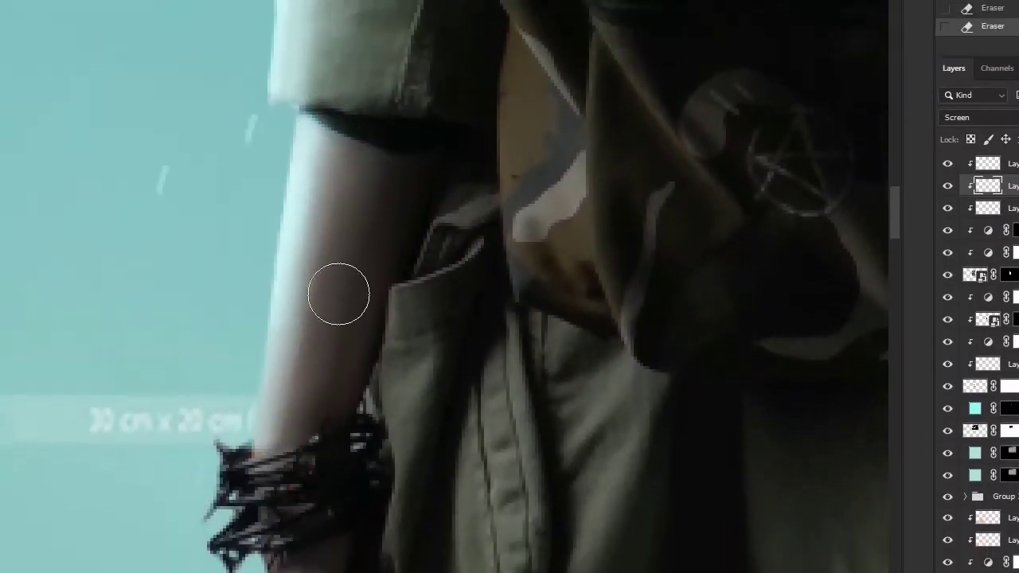
# - Paint a light rim line along the jacket edge and pan to the hem and legs
pyautogui.press('b')
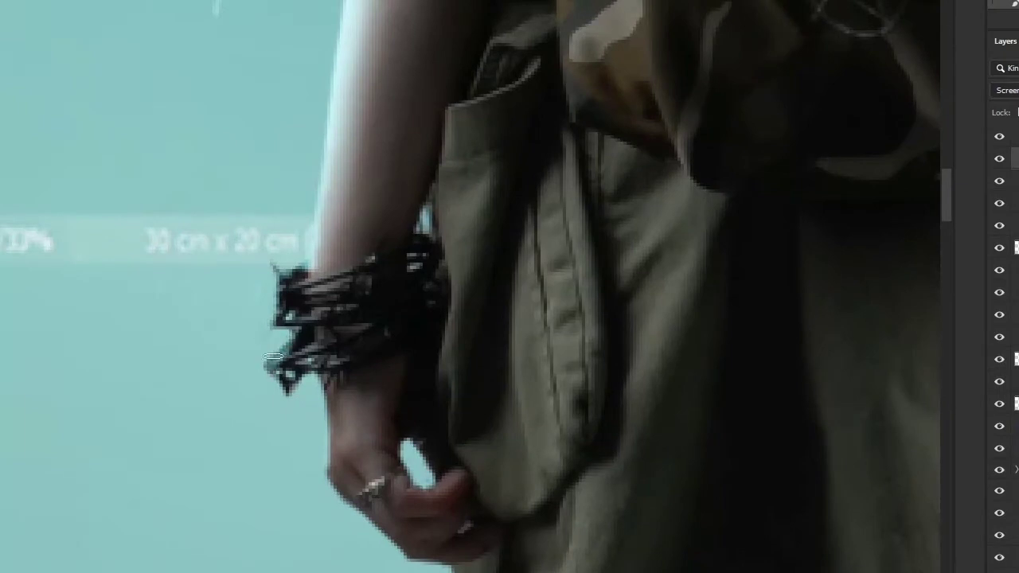
pyautogui.scroll(-3, 302, 326)
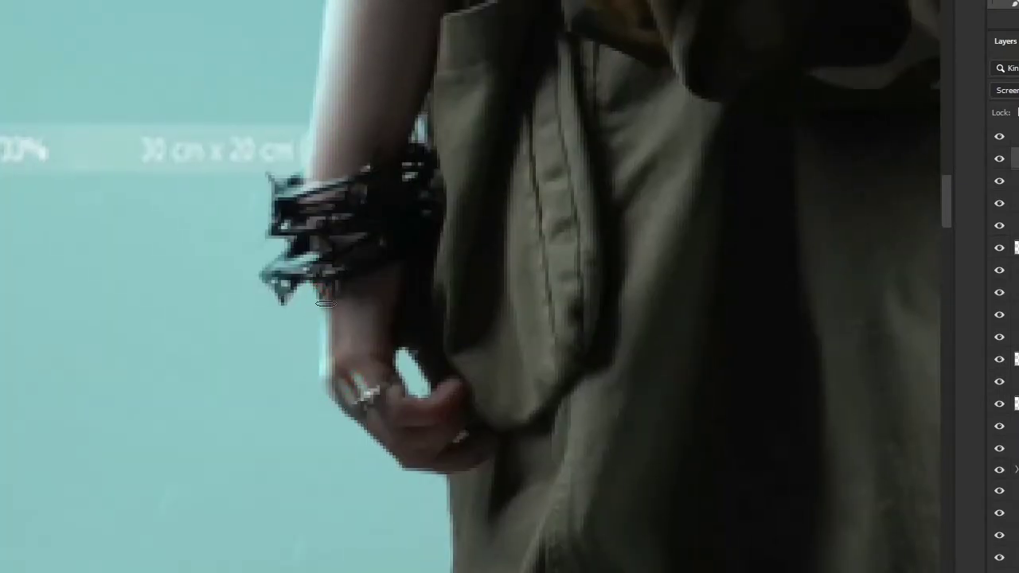
pyautogui.scroll(-6, 414, 358)
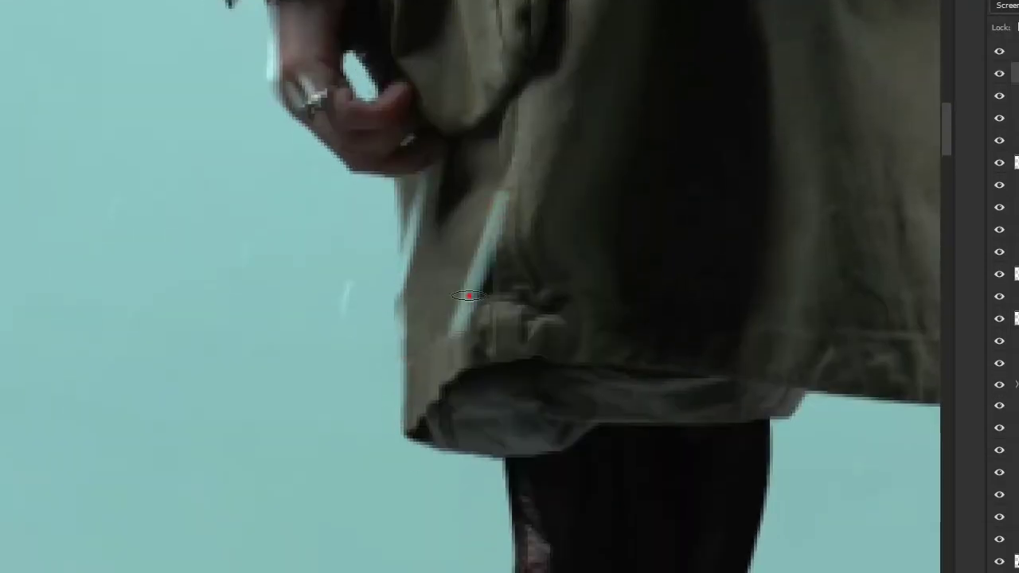
pyautogui.moveTo(468, 296); pyautogui.dragTo(408, 420)
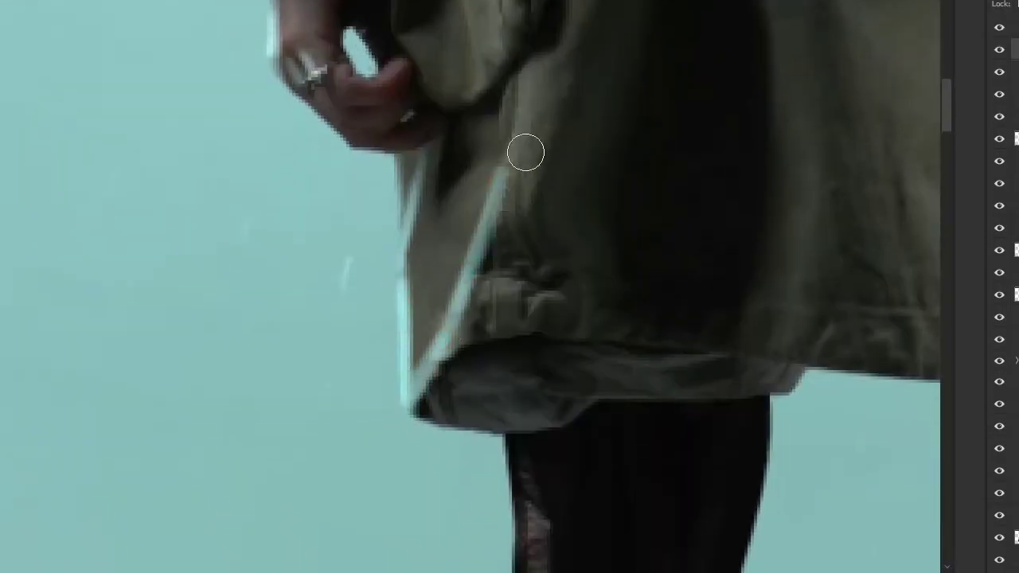
pyautogui.moveTo(471, 342); pyautogui.dragTo(530, 143)
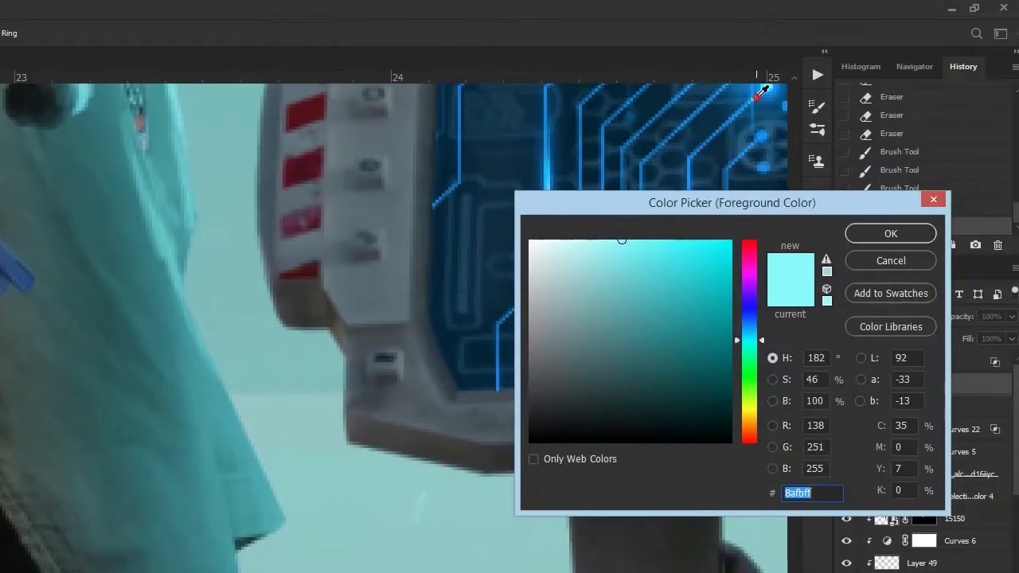
# - Choose cyan-blue 41a8ff, enlarge the brush and paint bright blue light down the leg's edge
pyautogui.click(707, 238)
pyautogui.click(891, 234)
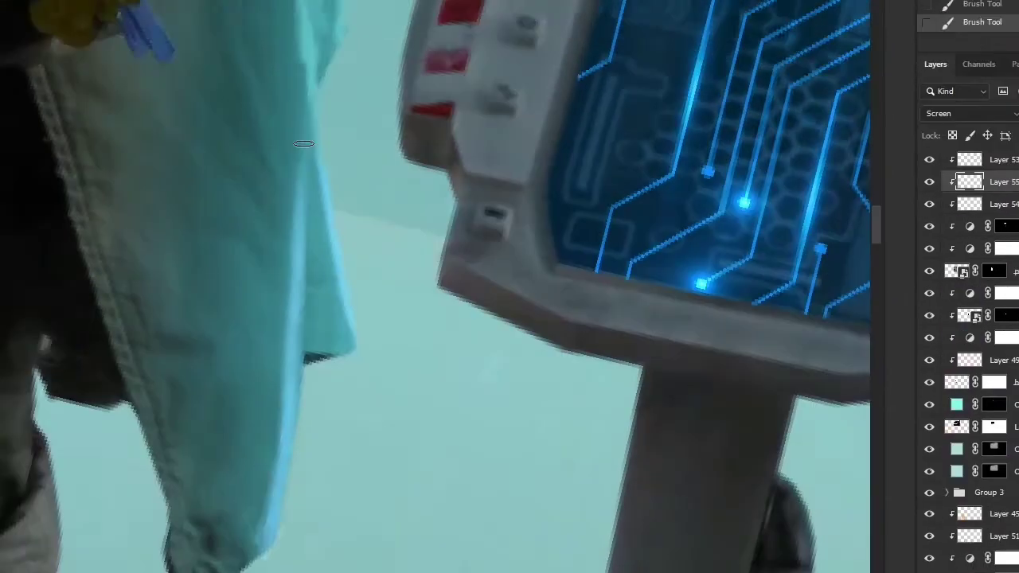
pyautogui.moveTo(255, 409); pyautogui.dragTo(348, 143)
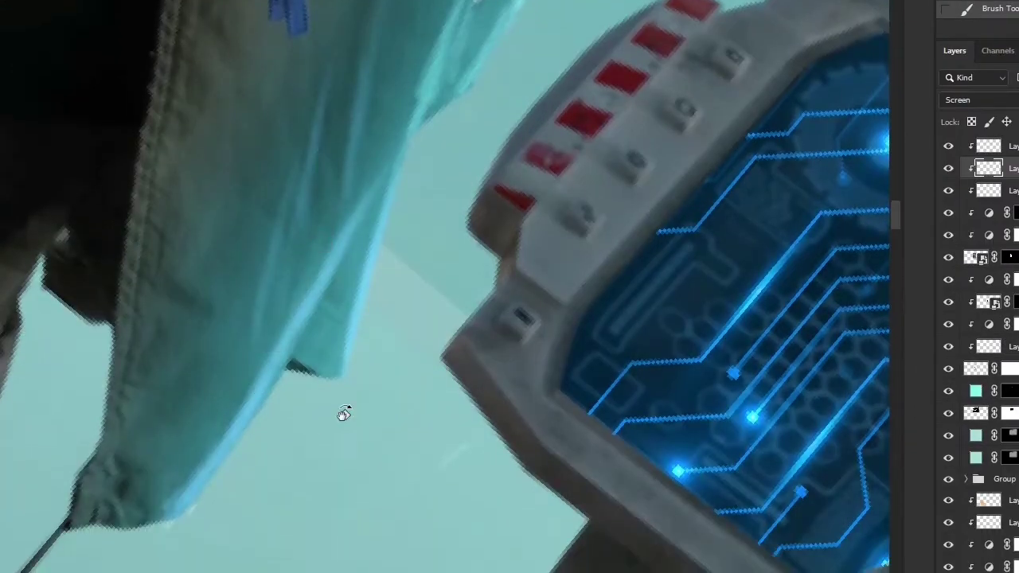
pyautogui.moveTo(344, 413); pyautogui.dragTo(327, 337)
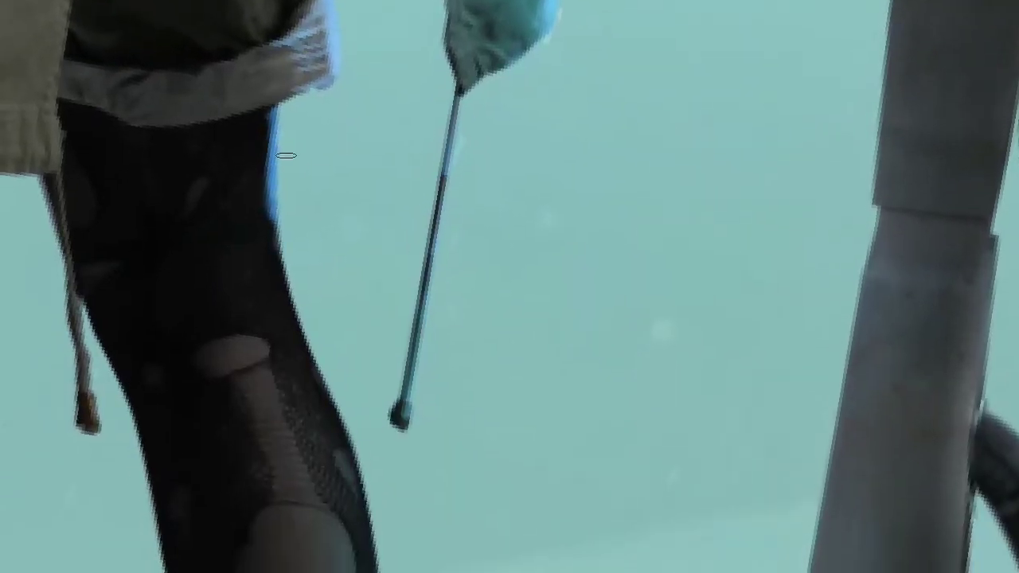
pyautogui.press(']')
pyautogui.press(']')
pyautogui.press(']')
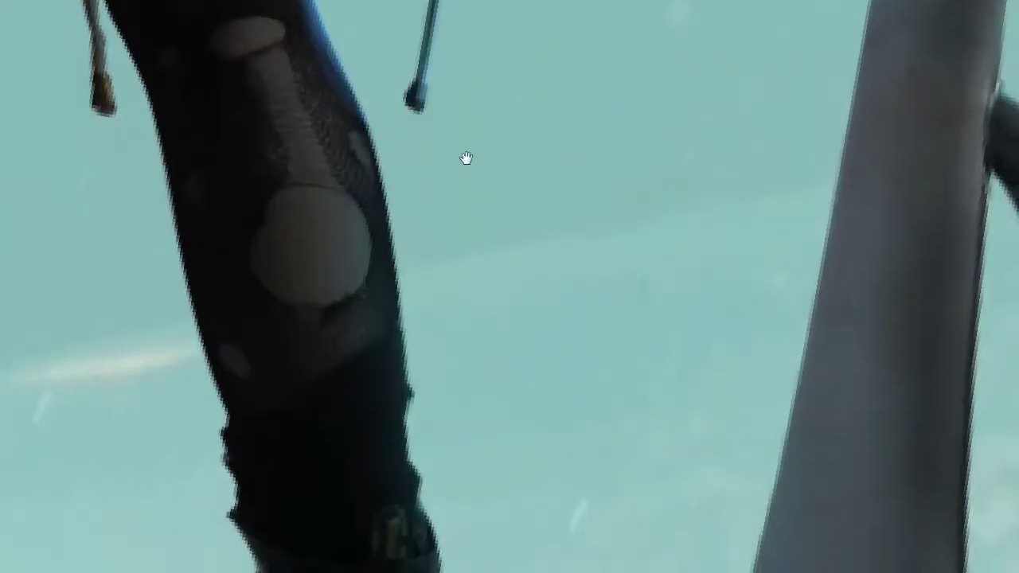
pyautogui.moveTo(374, 196); pyautogui.dragTo(387, 387)
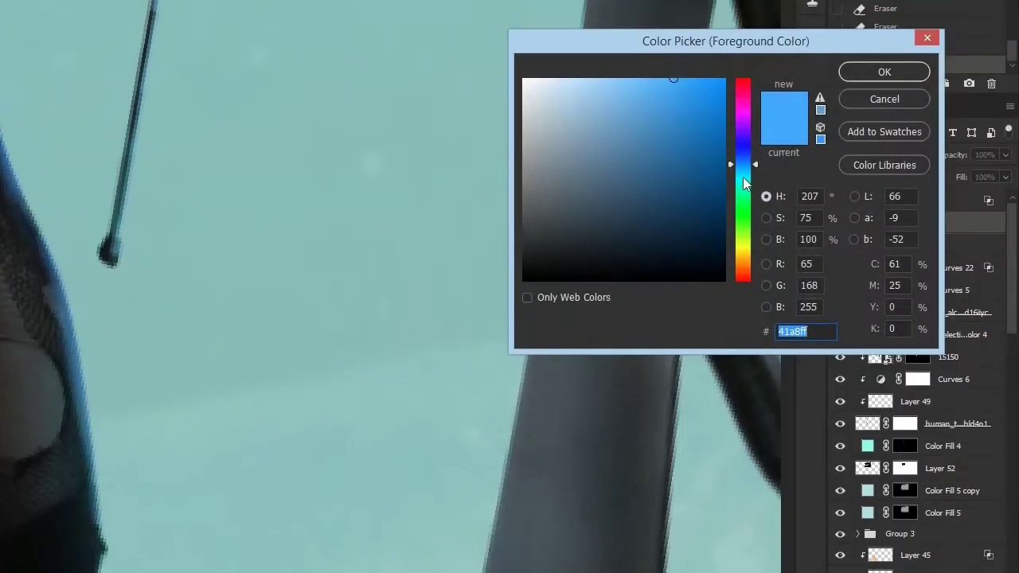
# - Switch to blue #41a8ff and repaint the rim light along the shoulder strap
pyautogui.click(742, 177)
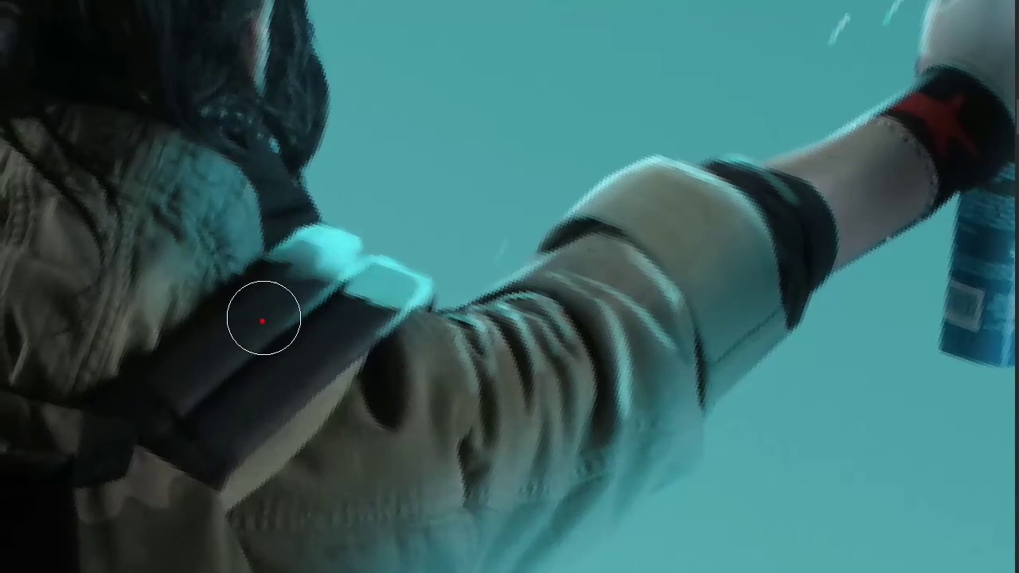
pyautogui.moveTo(262, 318); pyautogui.dragTo(372, 311)
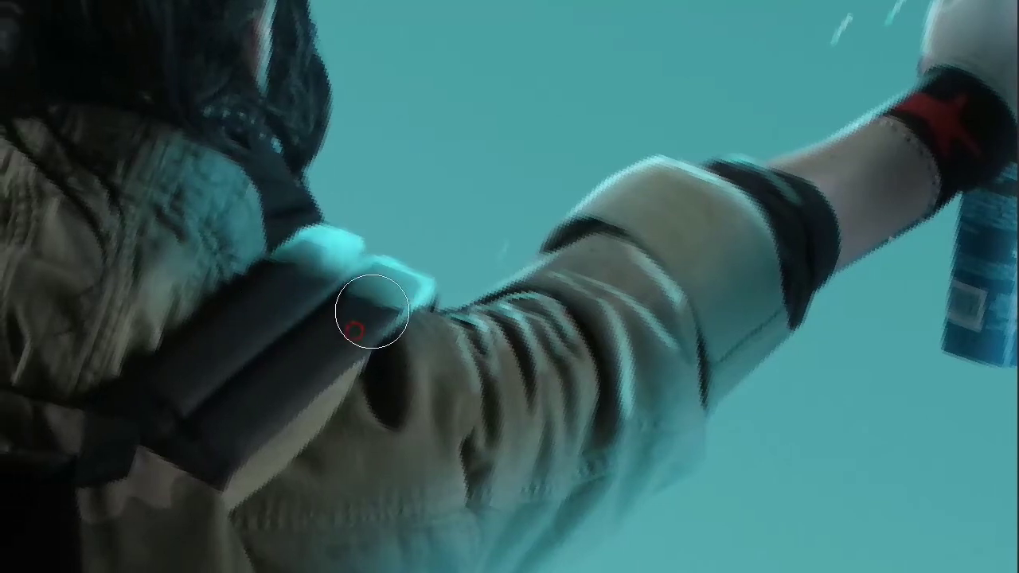
pyautogui.moveTo(303, 280); pyautogui.dragTo(352, 311)
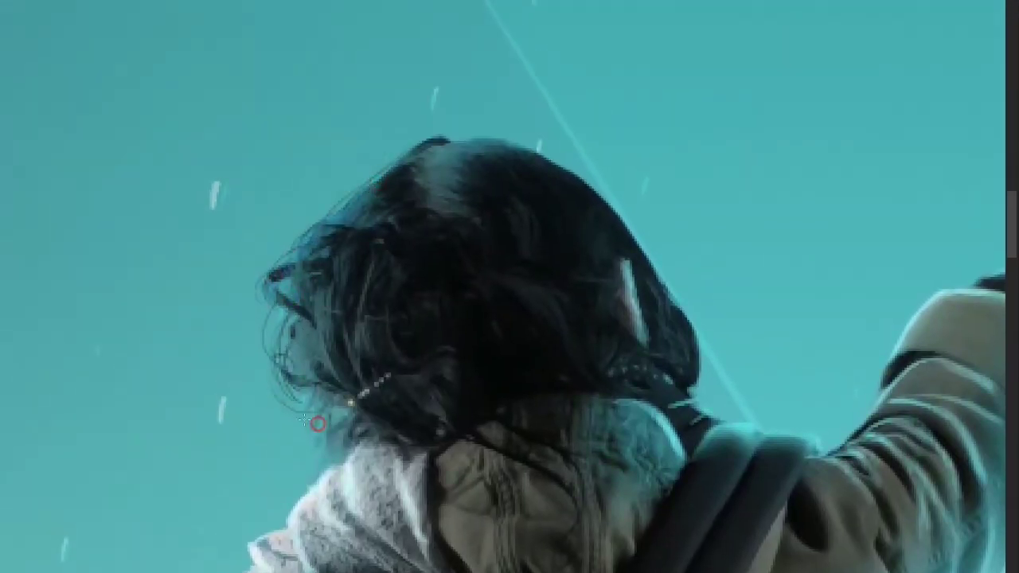
# - Trace a path across the top of the hair and pick a brush preset for strands
pyautogui.click(669, 245)
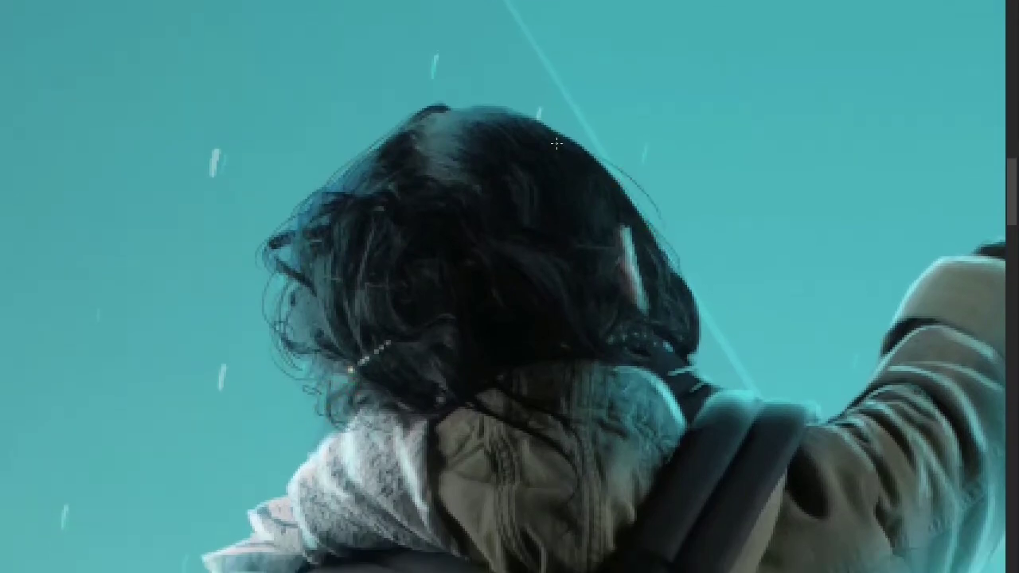
pyautogui.click(450, 148)
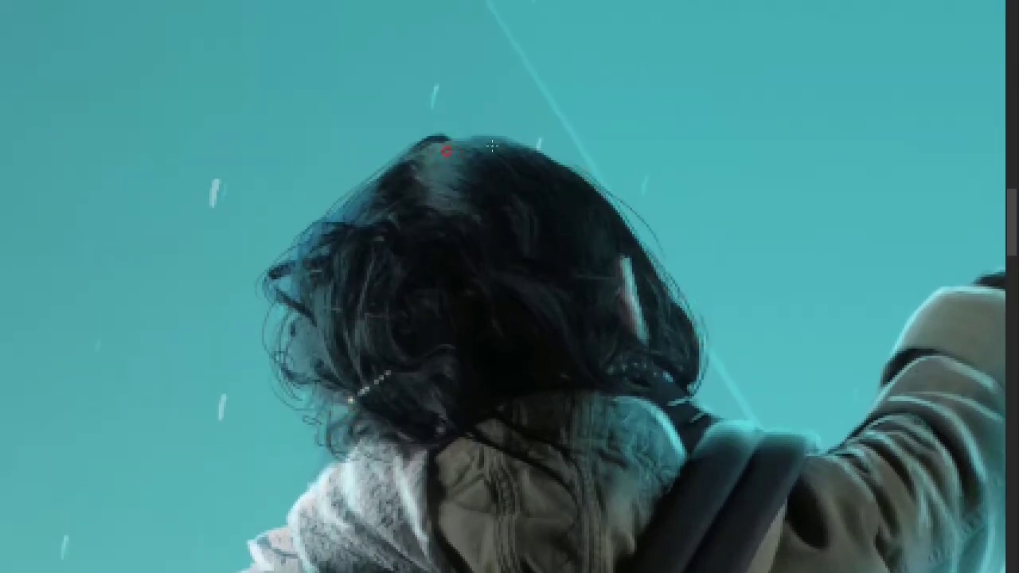
pyautogui.click(507, 156)
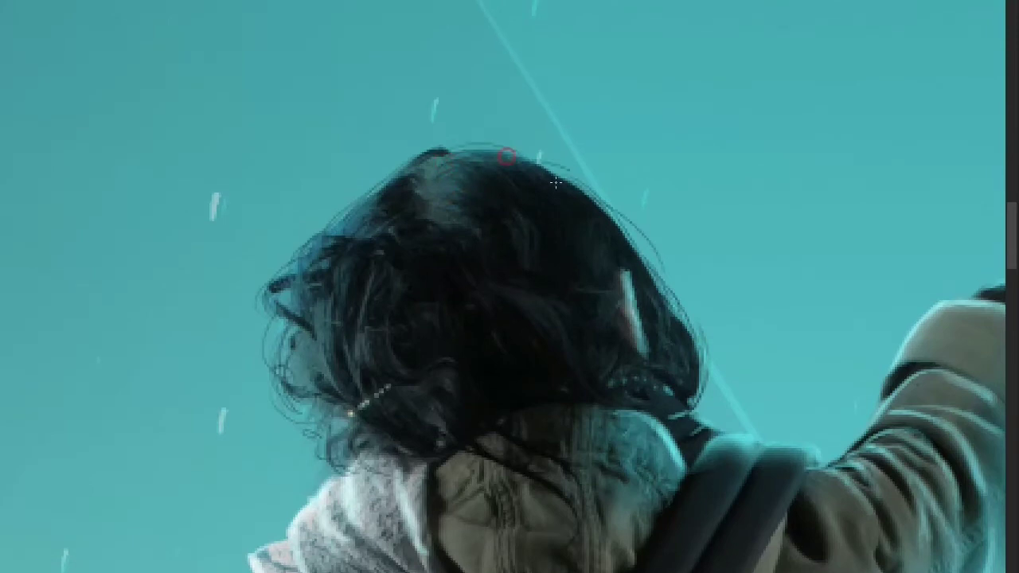
pyautogui.press('b')
pyautogui.rightClick(423, 278)
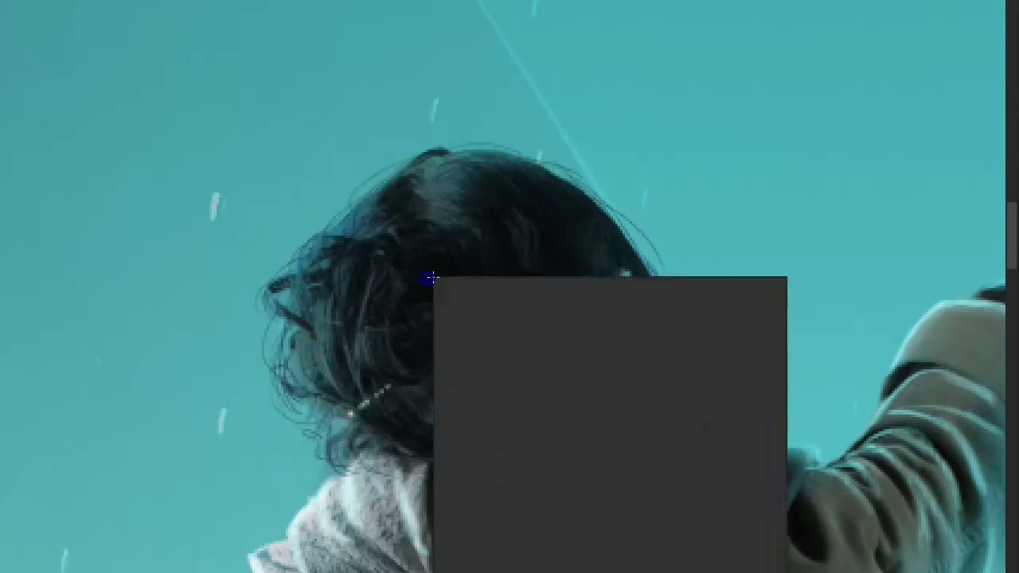
pyautogui.scroll(-5, 291, 172)
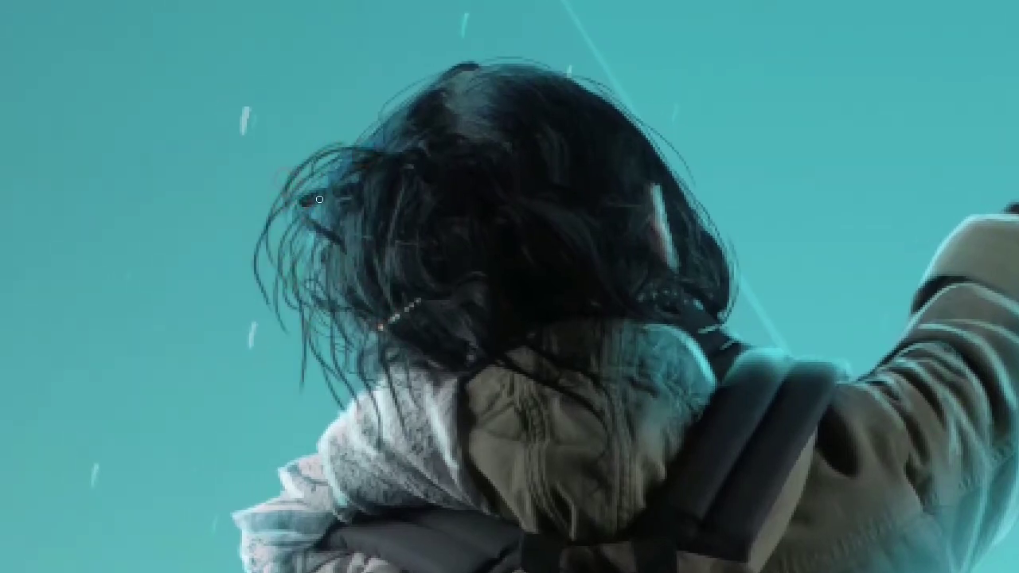
# - Paint several fine strands across the hair top and begin changing the top layer's blend mode
pyautogui.click(420, 160)
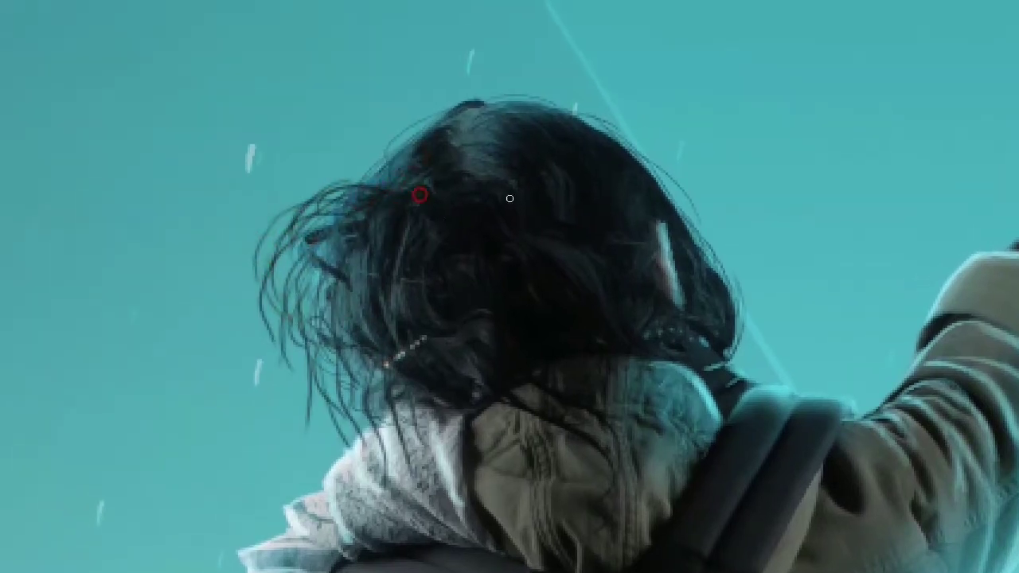
pyautogui.click(736, 315)
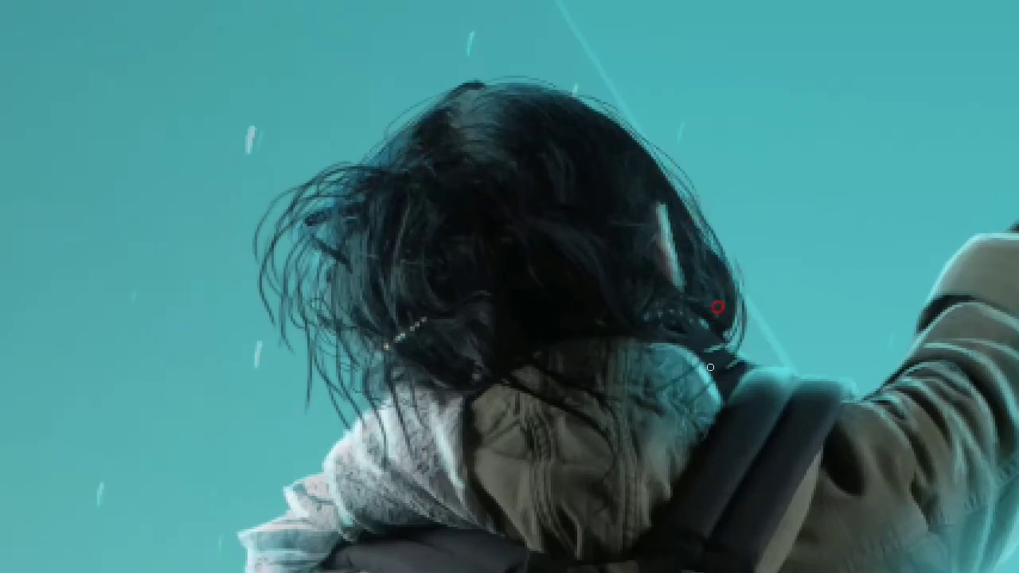
pyautogui.click(502, 96)
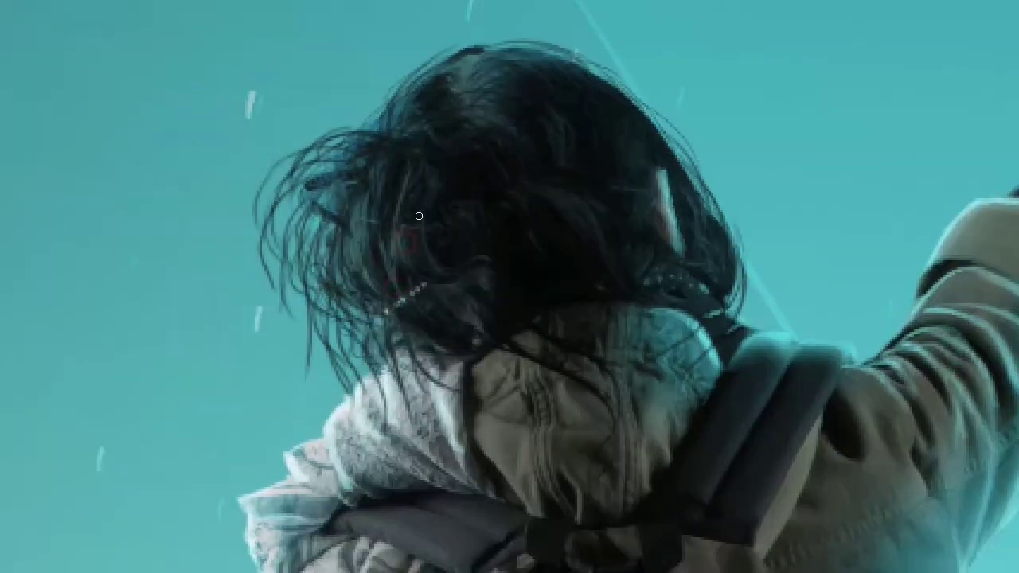
pyautogui.click(439, 166)
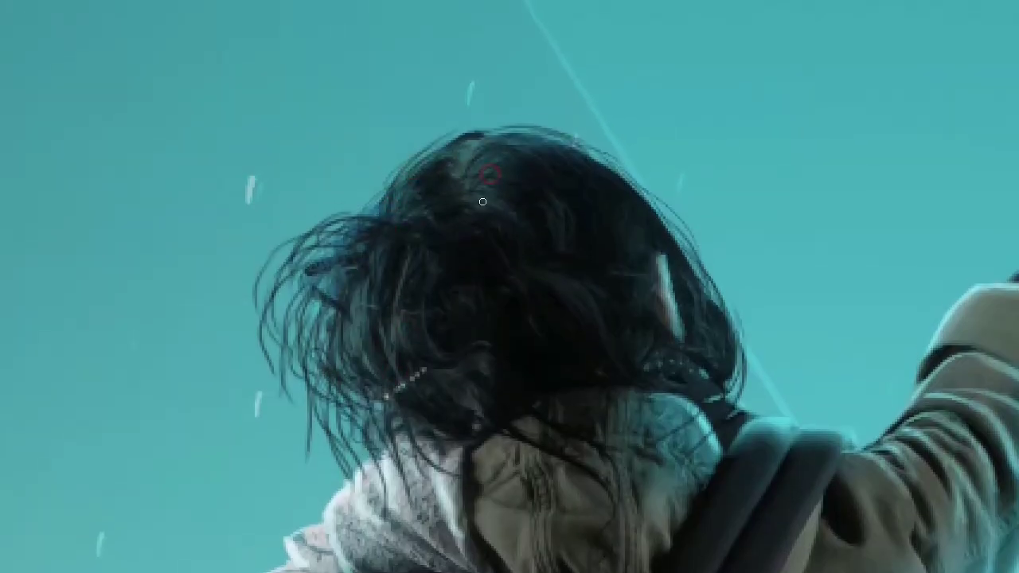
pyautogui.click(533, 141)
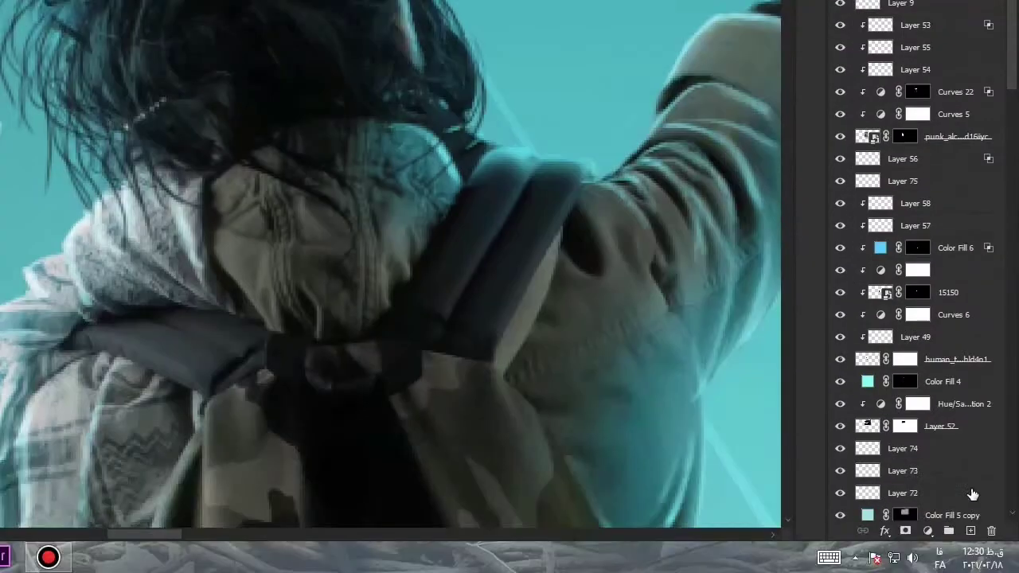
pyautogui.scroll(1, 905, 485)
pyautogui.click(881, 141)
# - Set the top layer to Screen and pick a new brush from the presets
pyautogui.click(860, 281)
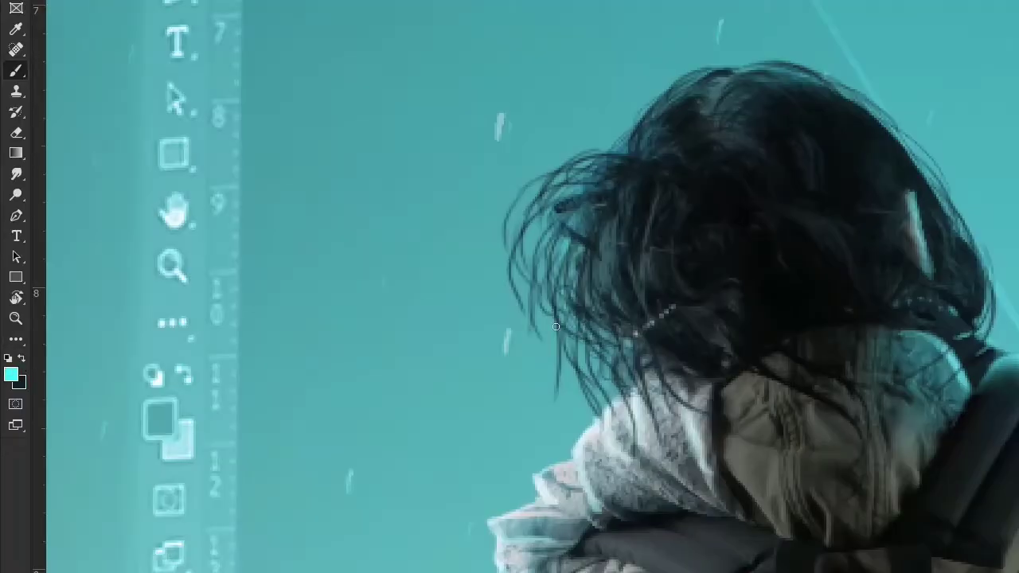
pyautogui.rightClick(556, 326)
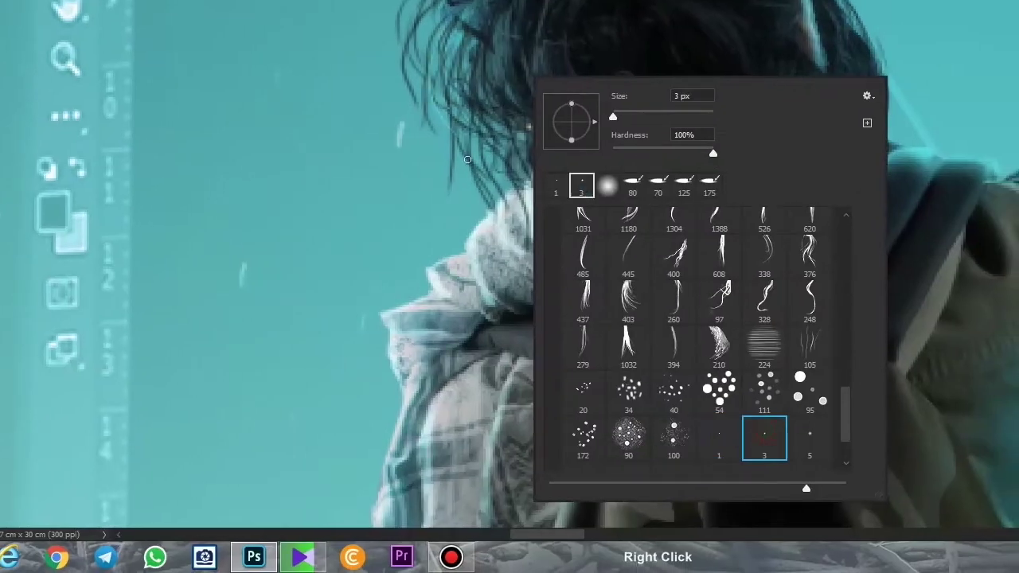
pyautogui.click(468, 159)
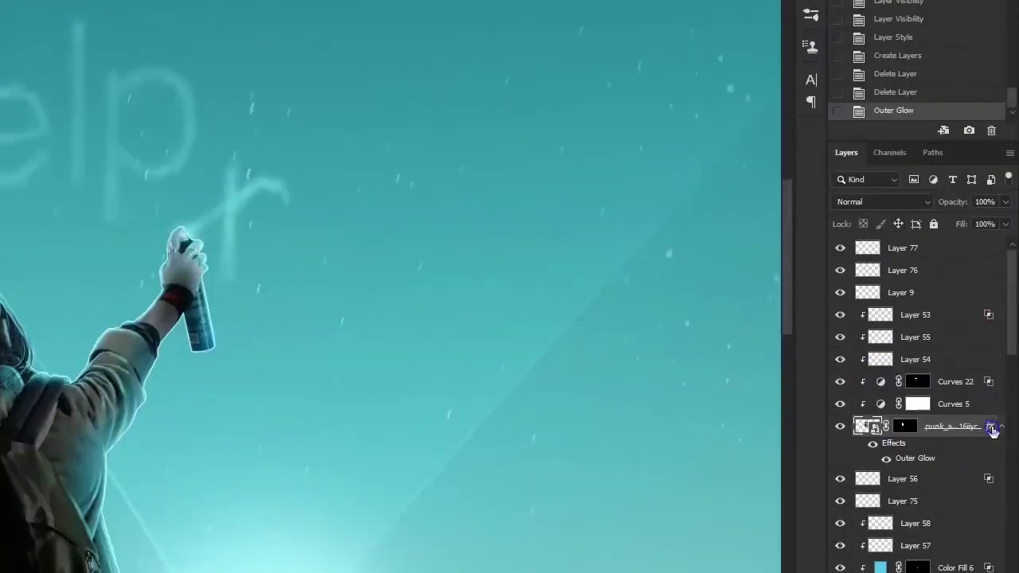
# - Separate the graffiti Outer Glow into its own layer and paint fingertip glow at about half opacity
pyautogui.rightClick(892, 163)
pyautogui.click(928, 422)
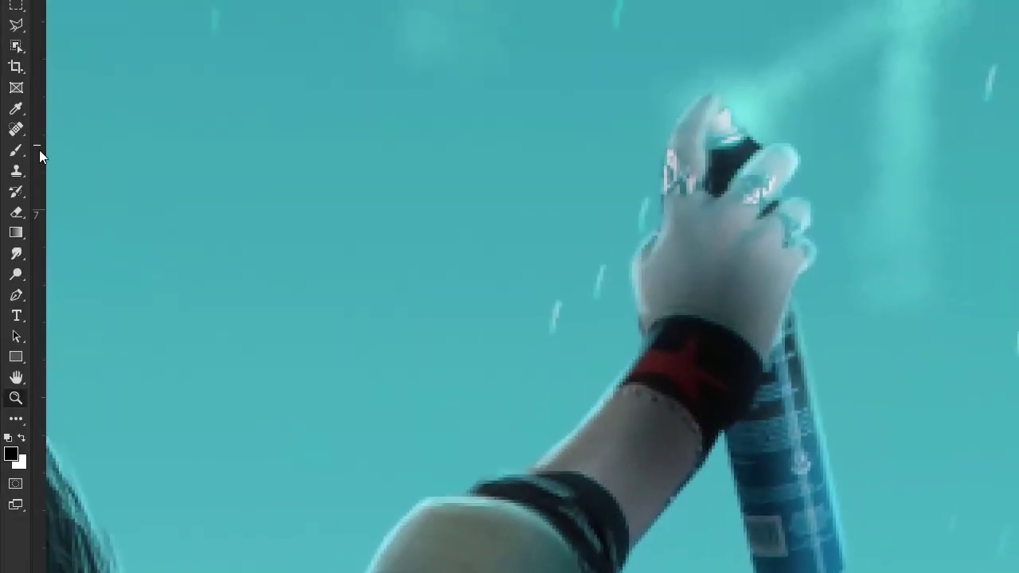
pyautogui.rightClick(589, 318)
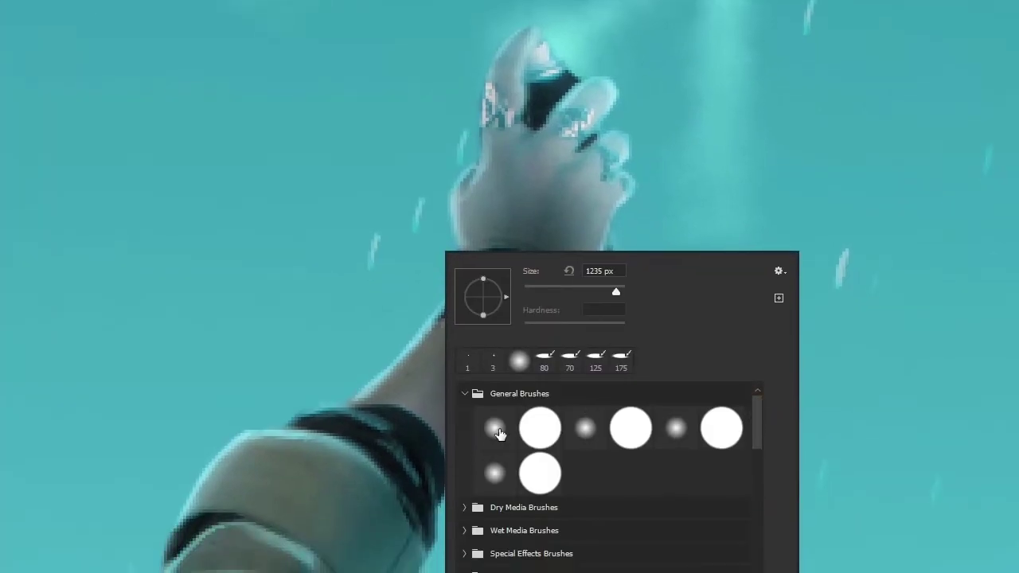
pyautogui.press('Return')
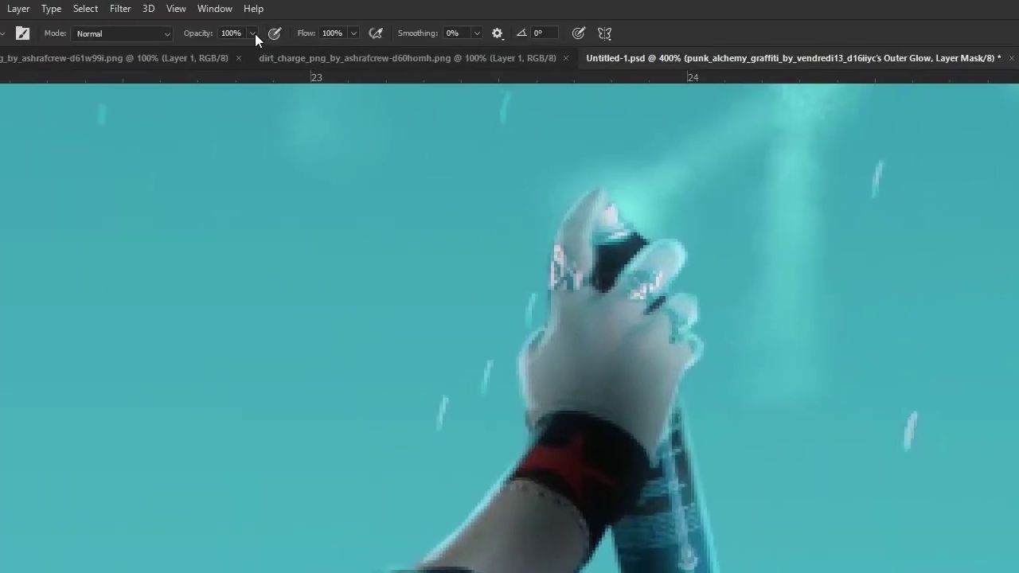
pyautogui.click(292, 33)
pyautogui.moveTo(292, 34)
pyautogui.mouseDown()
pyautogui.moveTo(260, 54)
pyautogui.moveTo(273, 54)
pyautogui.mouseUp()
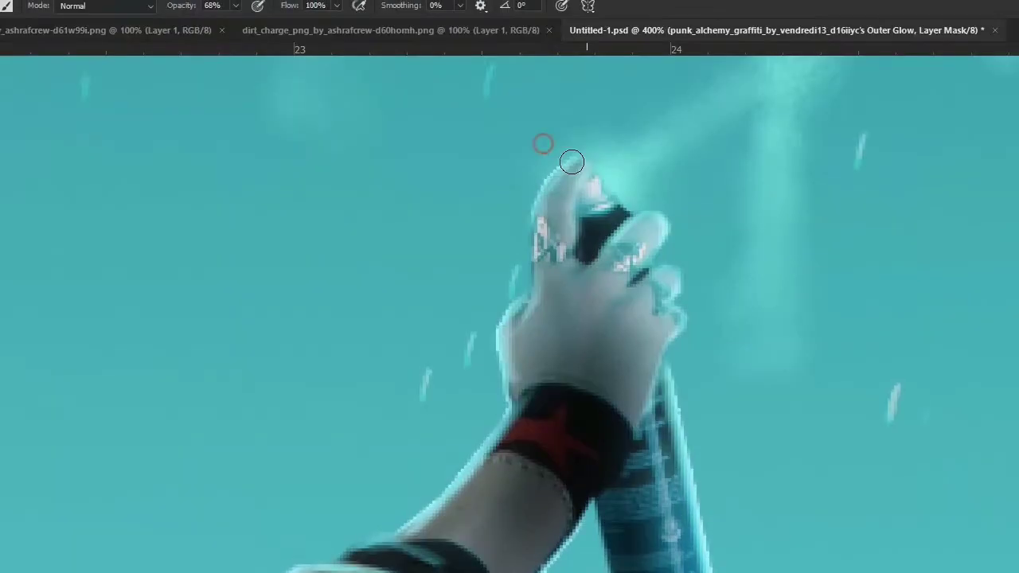
pyautogui.moveTo(572, 161); pyautogui.dragTo(619, 167)
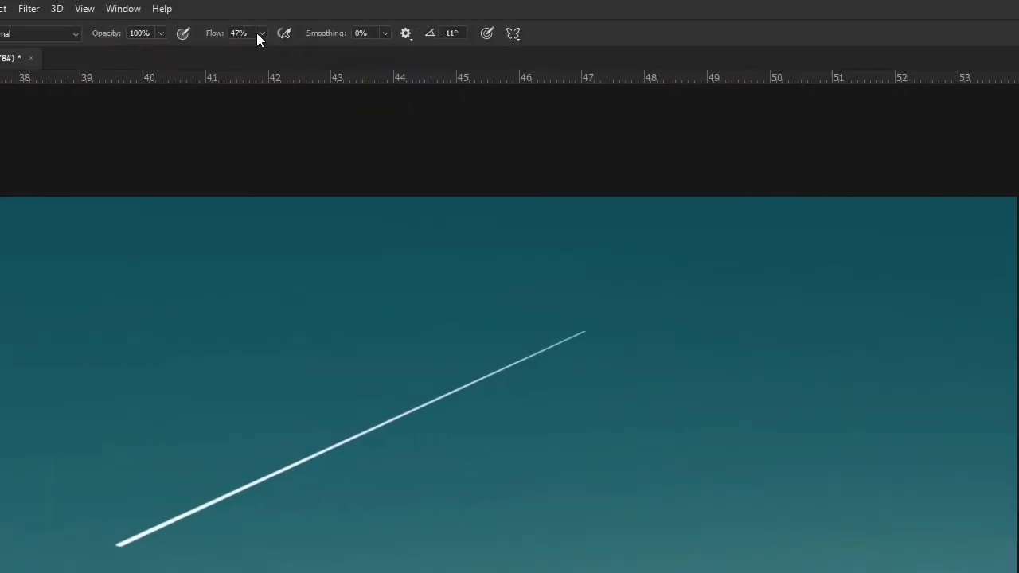
# - Fade the contrail streaks on Layer 82's mask with a soft round brush at 13% flow
pyautogui.moveTo(256, 35); pyautogui.dragTo(256, 54)
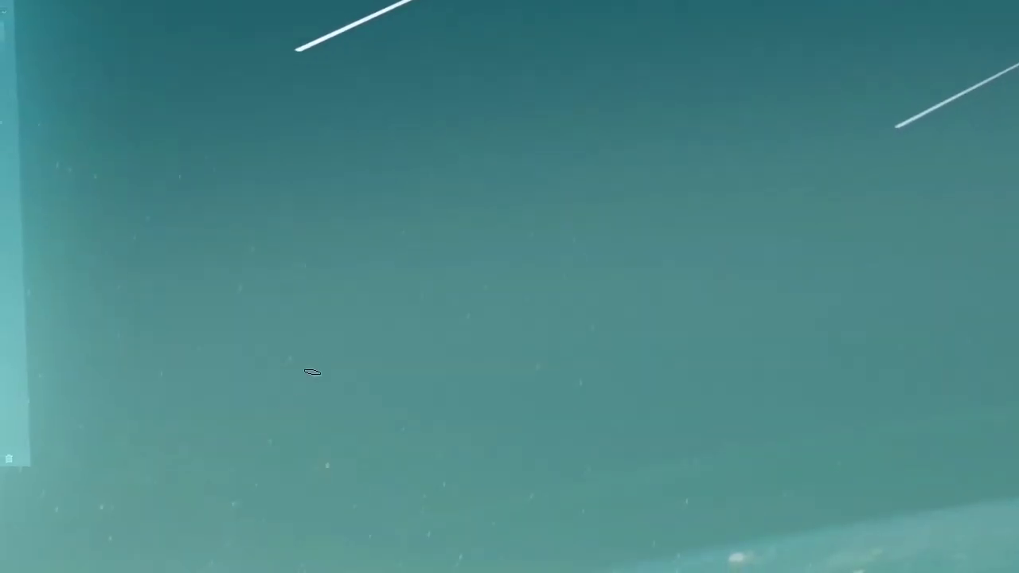
pyautogui.rightClick(311, 371)
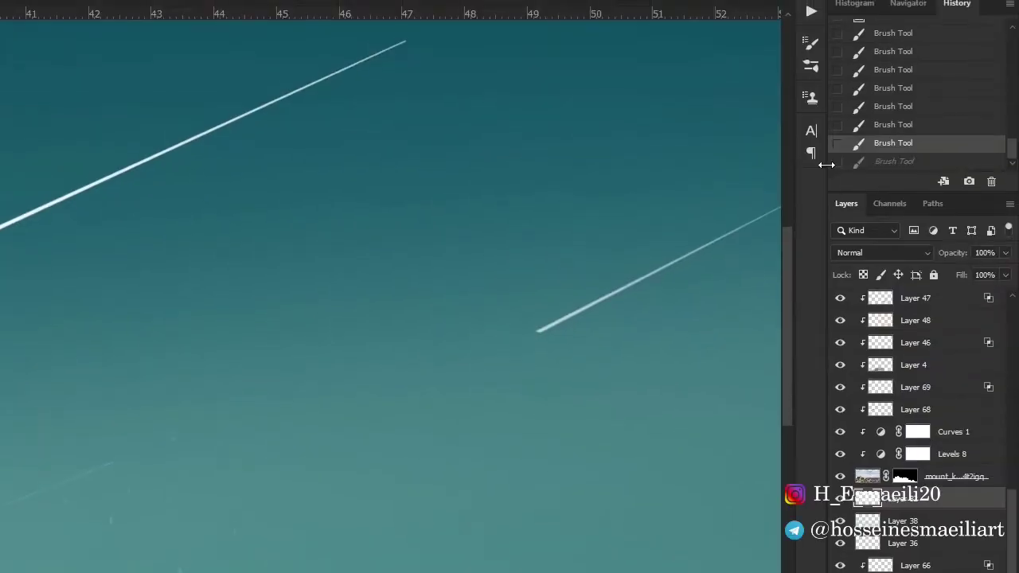
pyautogui.press('shift')
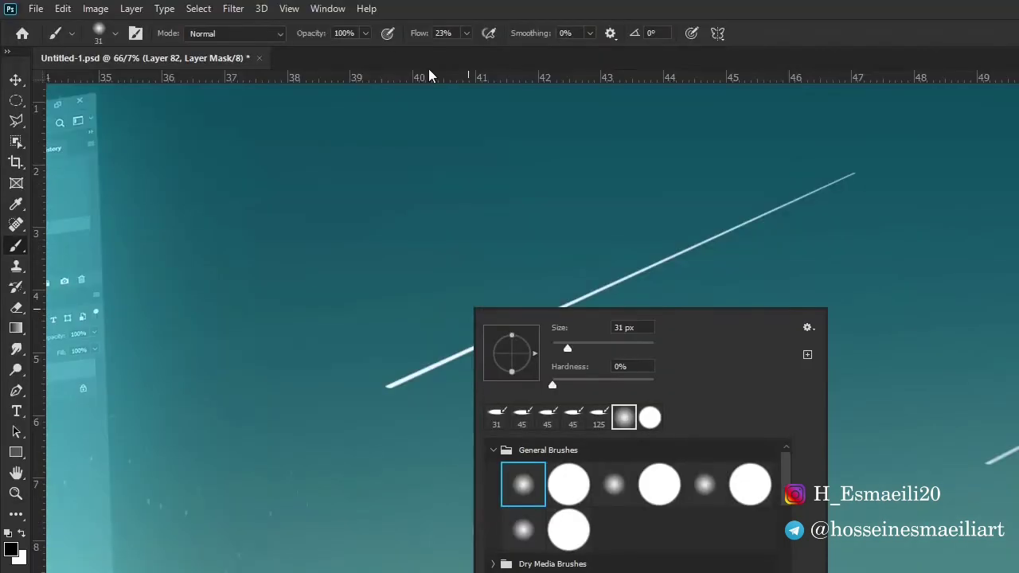
pyautogui.click(466, 32)
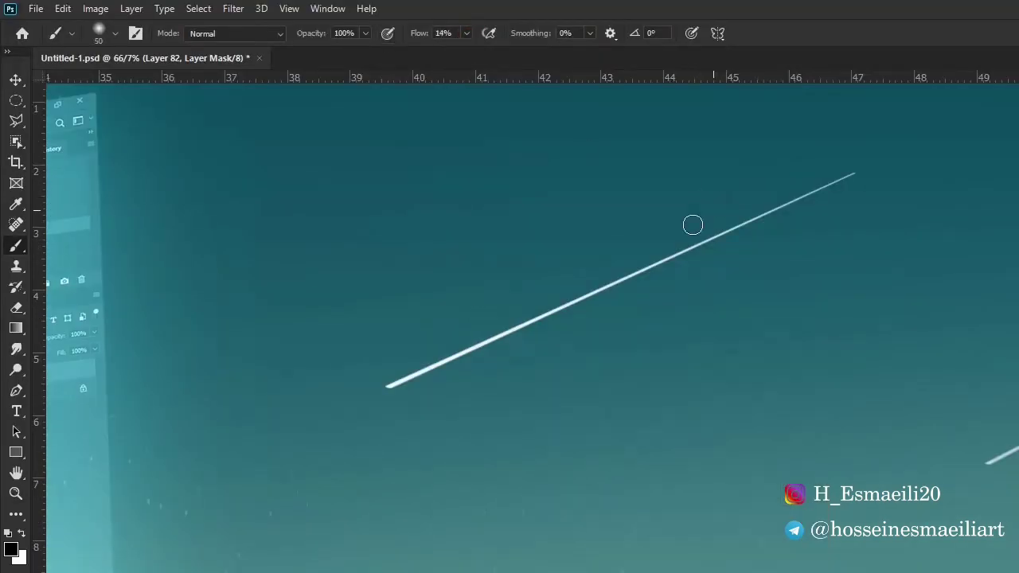
pyautogui.press(']')
pyautogui.press(']')
pyautogui.press(']')
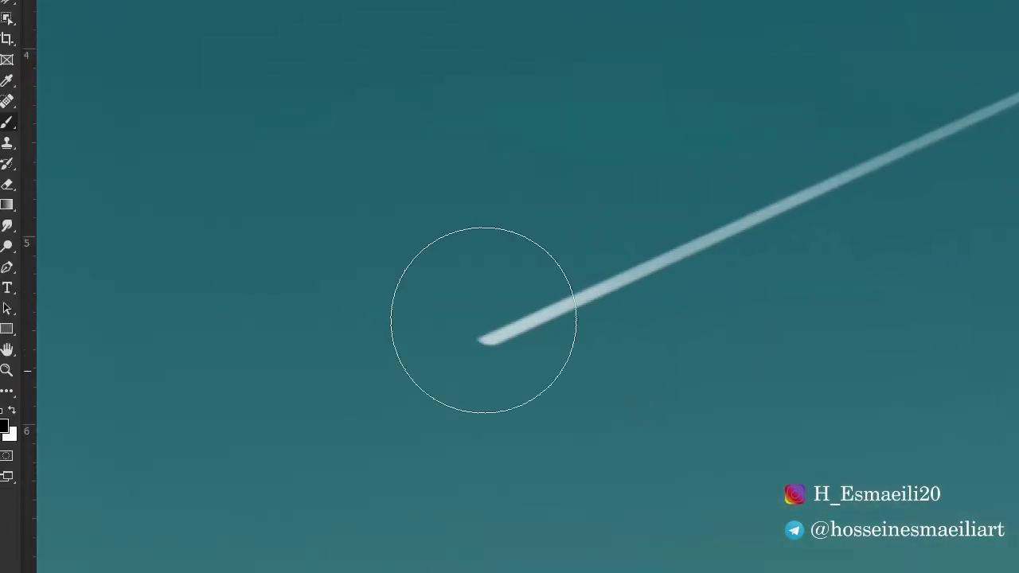
# - Taper the streak with a brush of about 30 px, then merge Layers 82 and 83
pyautogui.rightClick(484, 320)
pyautogui.moveTo(546, 325); pyautogui.dragTo(517, 325)
pyautogui.press('Return')
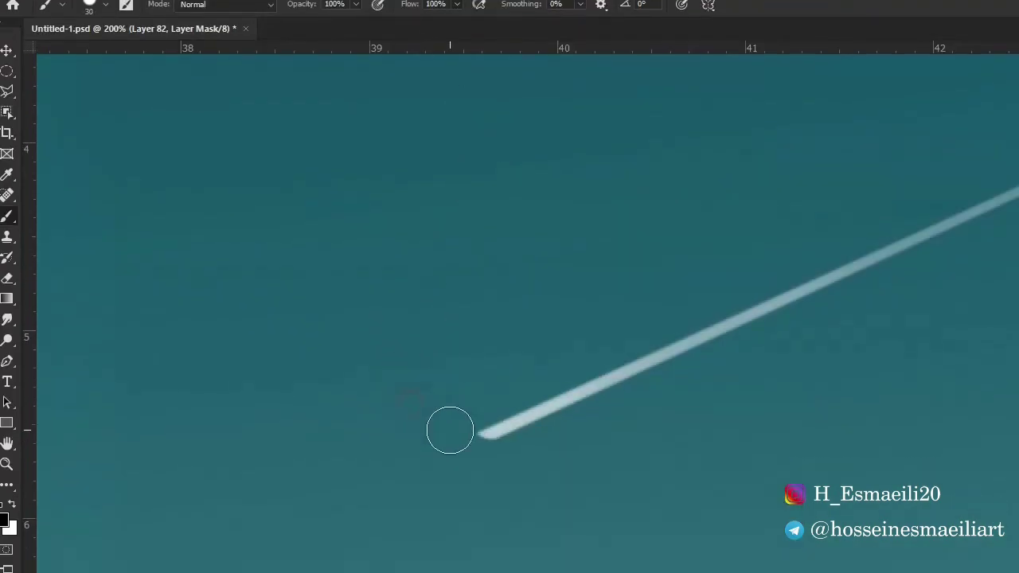
pyautogui.moveTo(483, 377); pyautogui.dragTo(341, 426)
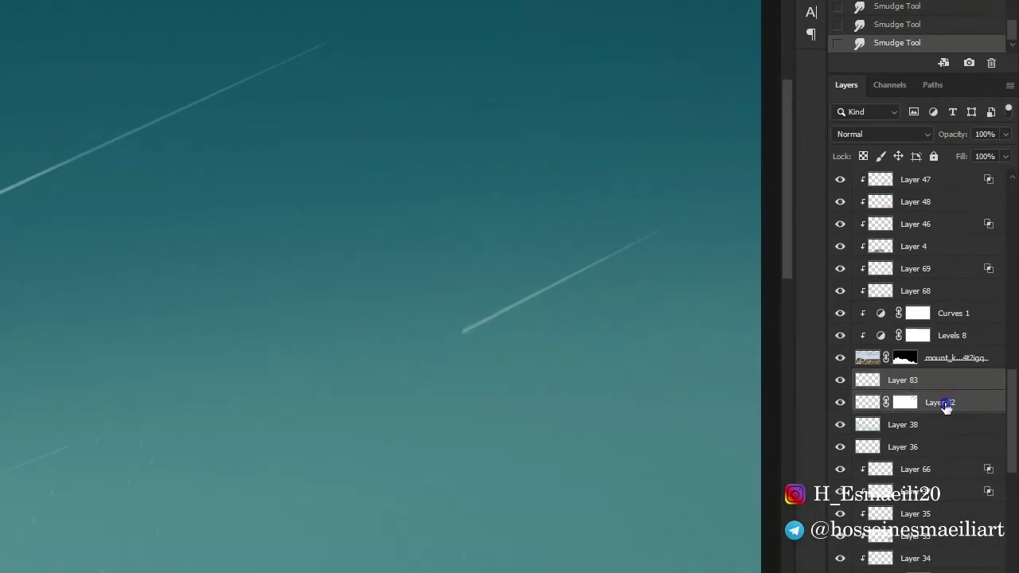
pyautogui.rightClick(946, 406)
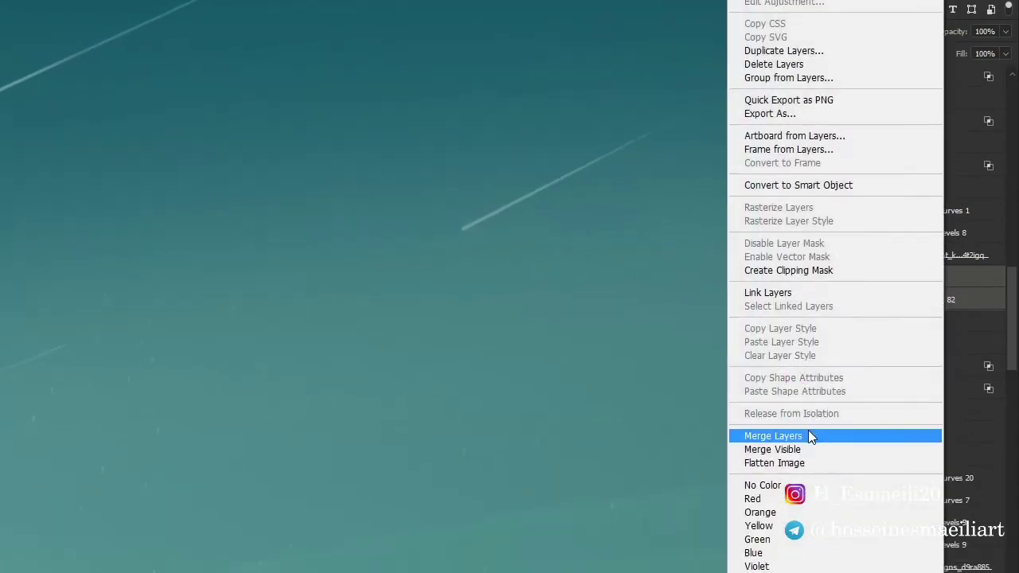
pyautogui.click(784, 432)
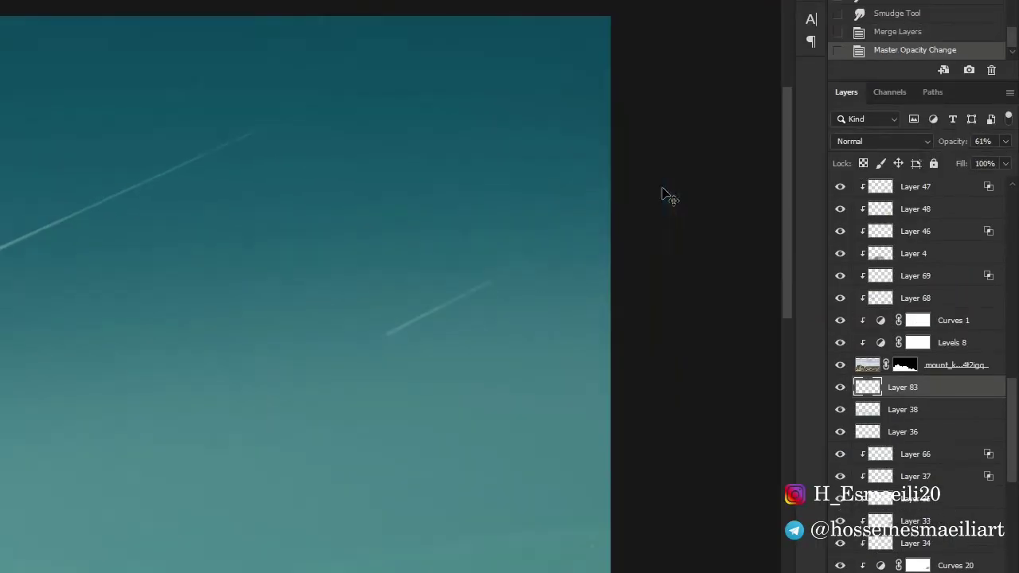